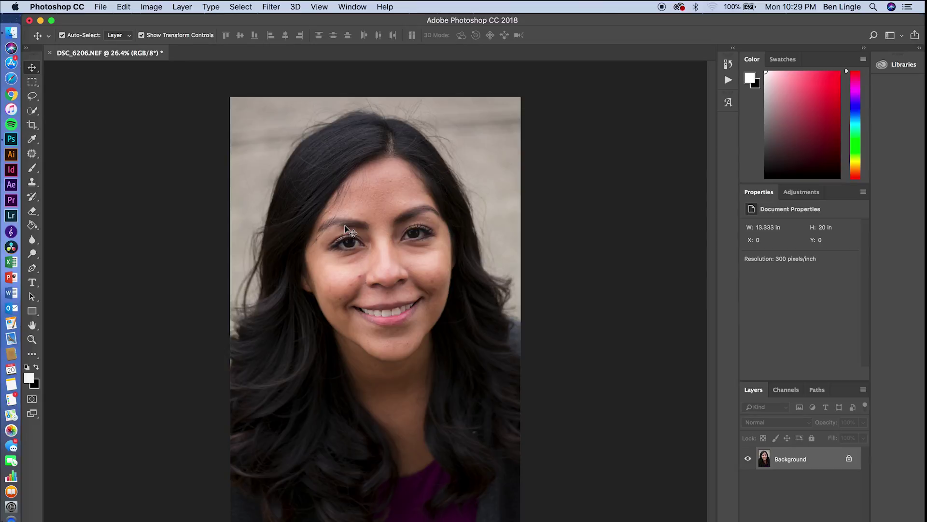
# Duplicate the Background layer twice to get two copies stacked above it.
pyautogui.press('super')
pyautogui.press('super+j')
pyautogui.press('super+j')
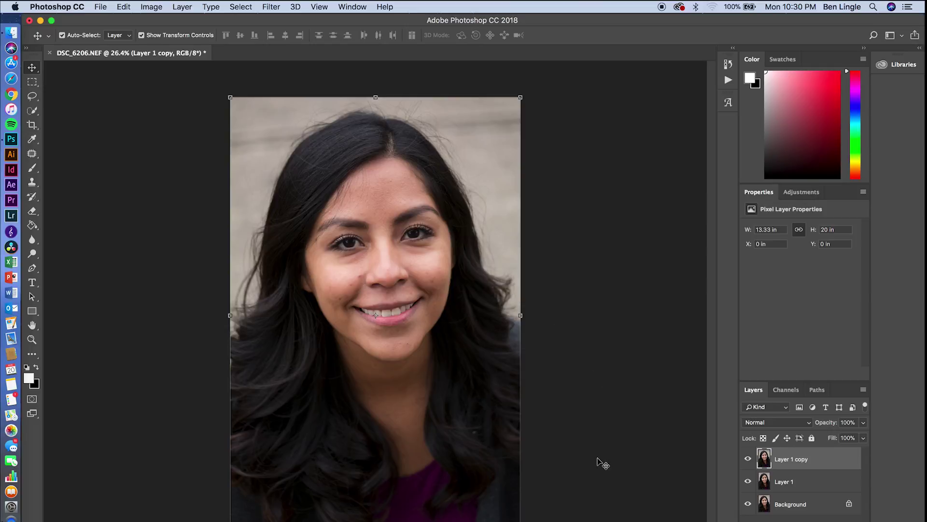
# Apply a Gaussian Blur with a 5.0 pixel radius to Layer 1, previewing the skin under the eye.
pyautogui.click(808, 482)
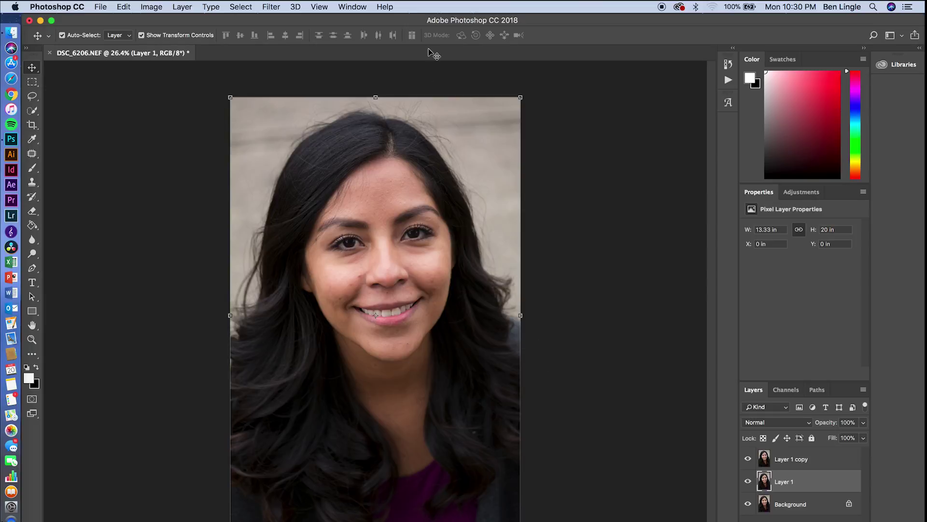
pyautogui.click(277, 8)
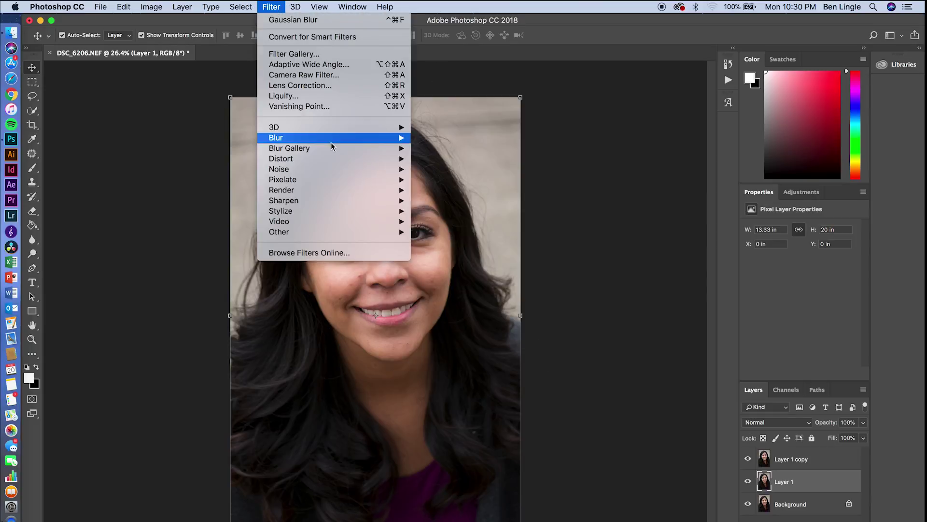
pyautogui.moveTo(333, 138)
pyautogui.click(453, 179)
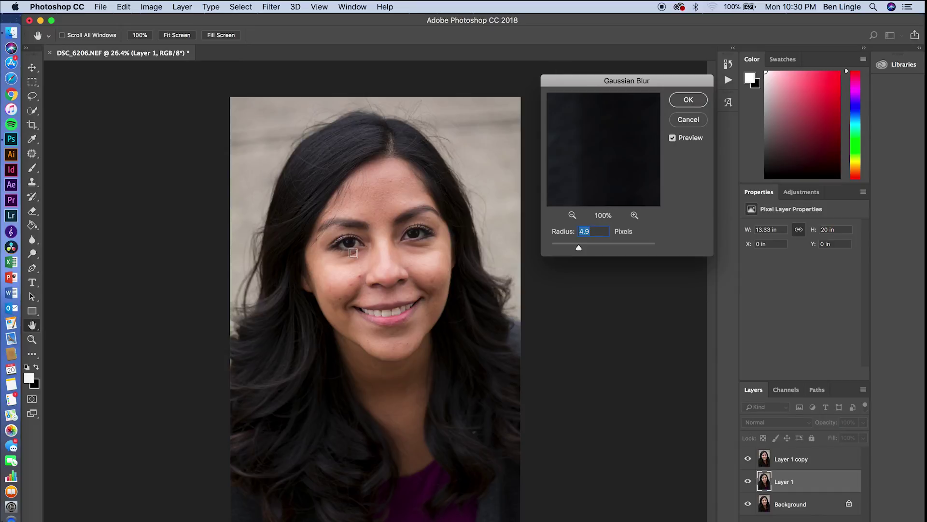
pyautogui.click(354, 256)
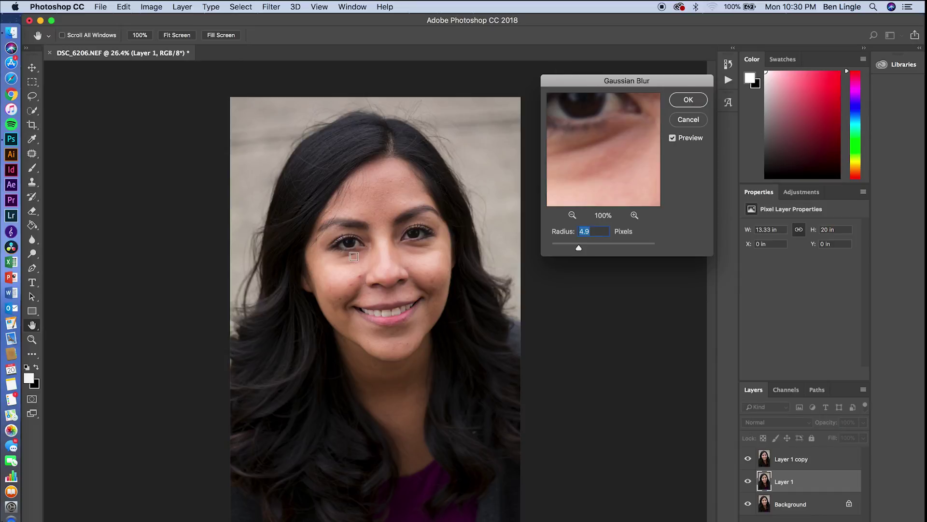
pyautogui.click(351, 258)
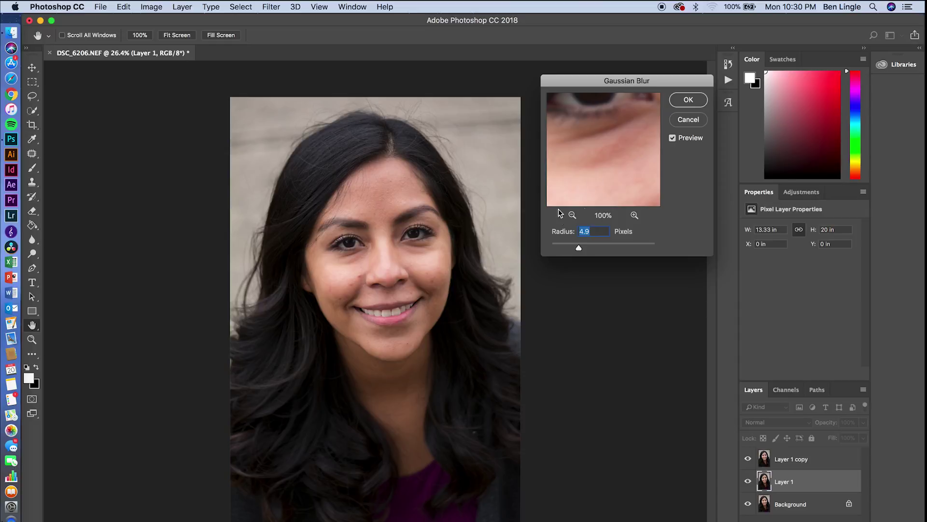
pyautogui.click(607, 244)
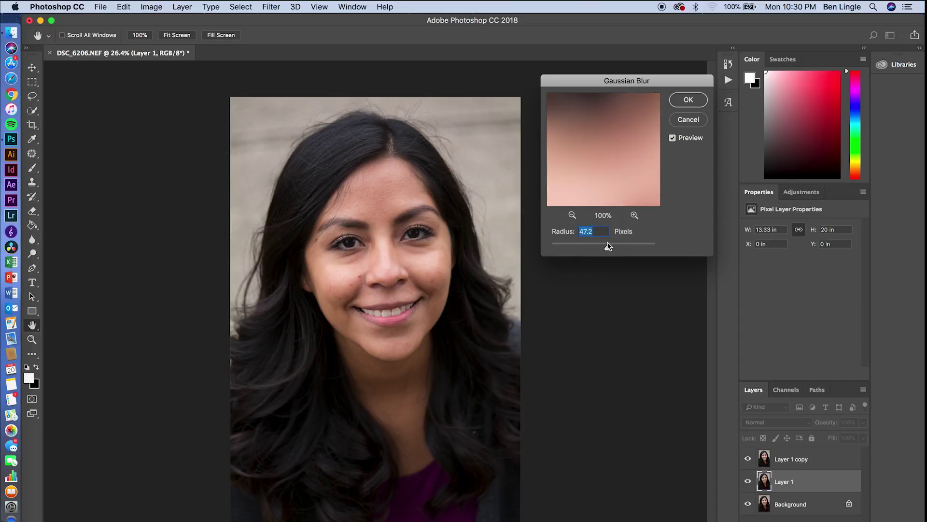
pyautogui.moveTo(582, 247); pyautogui.dragTo(580, 245)
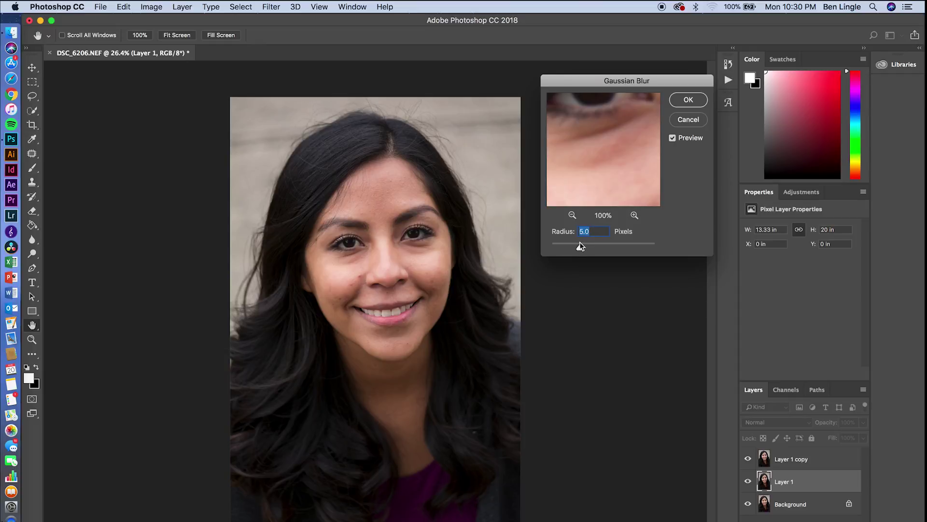
pyautogui.click(689, 100)
pyautogui.press('v')
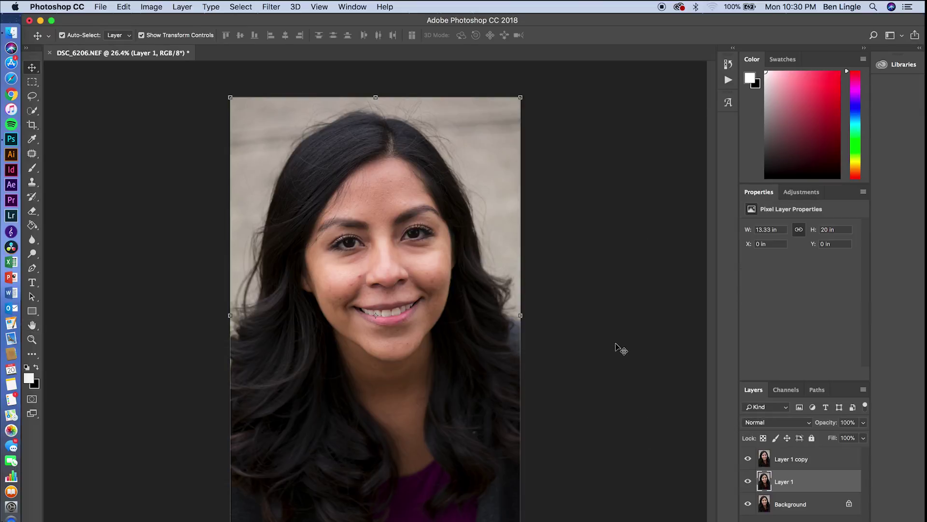
# Temporarily hide Layer 1 copy to examine the blurred face on Layer 1, and show the copy again.
pyautogui.press('super+plus')
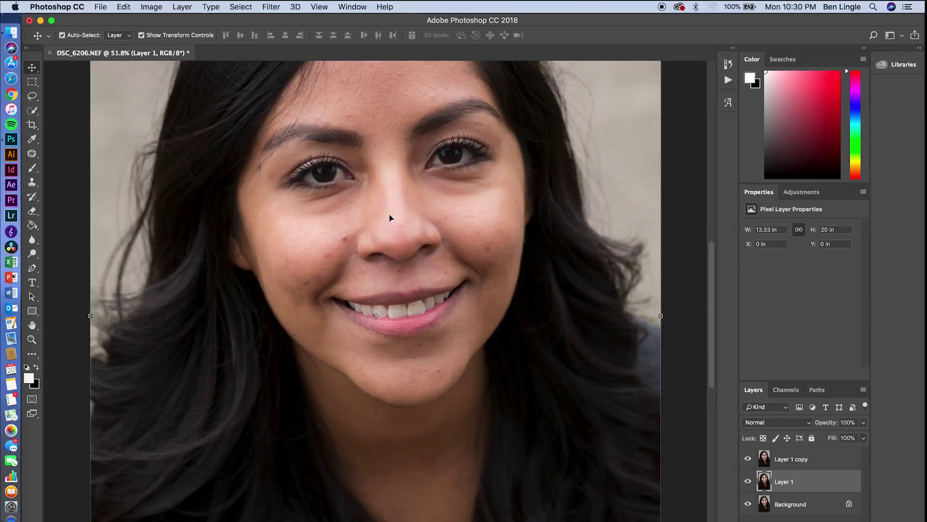
pyautogui.click(749, 459)
pyautogui.scroll(5, 544, 284)
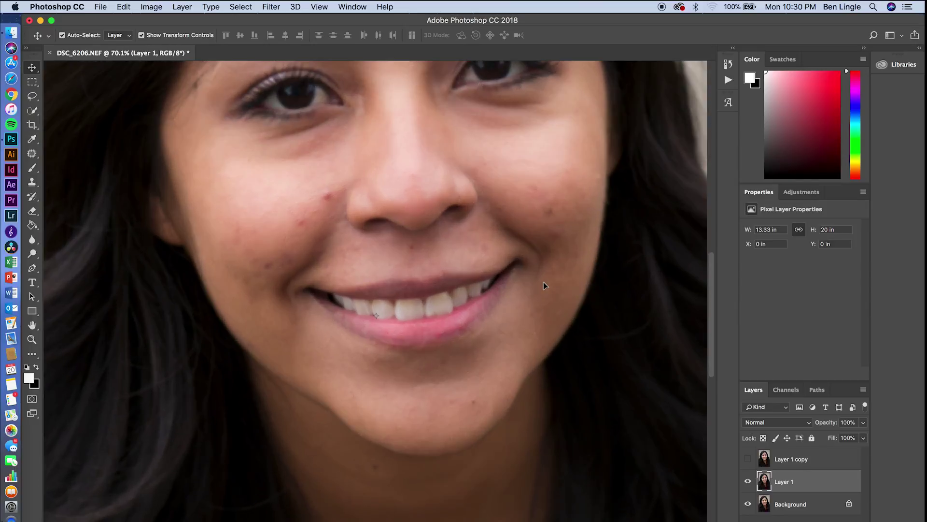
pyautogui.scroll(10, 545, 284)
pyautogui.scroll(-10, 544, 284)
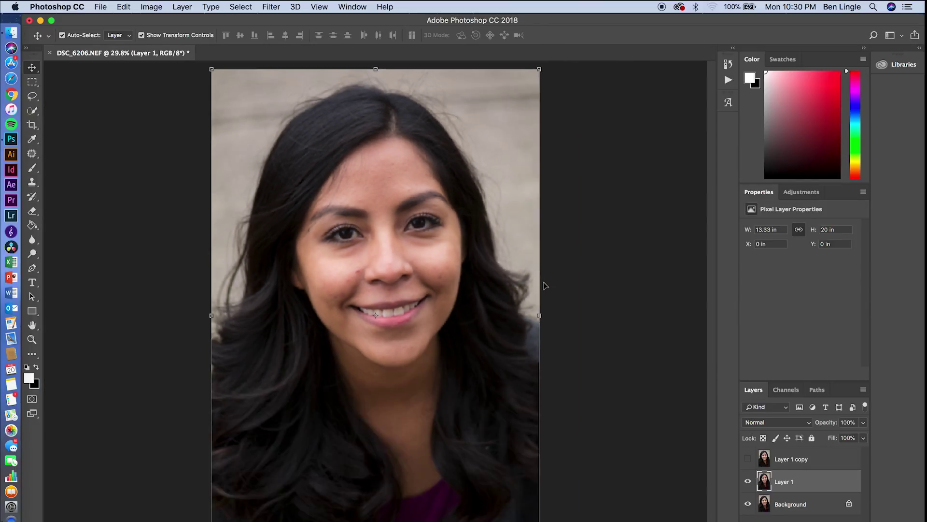
pyautogui.click(750, 458)
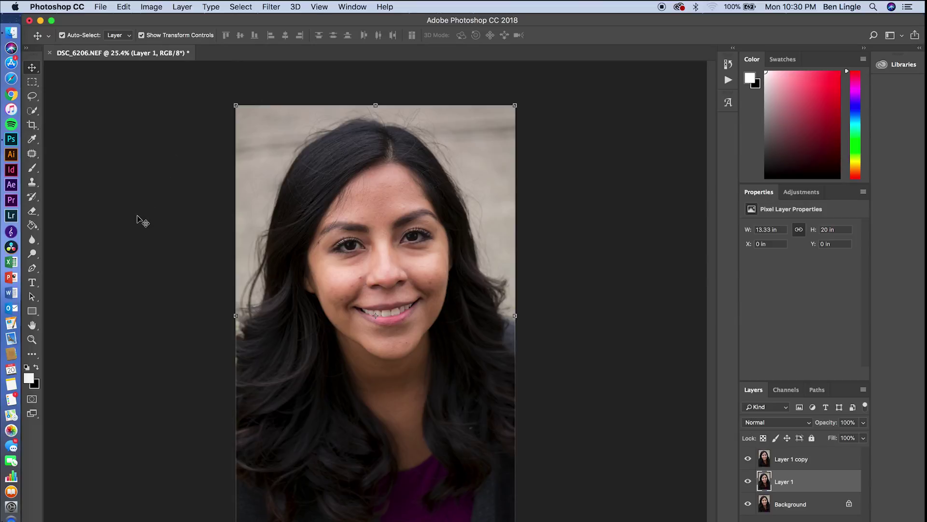
# Use Apply Image on Layer 1 copy with Layer 1 as source, RGB channel, Subtract blending, opacity 100%, scale 2 and offset 128.
pyautogui.click(818, 457)
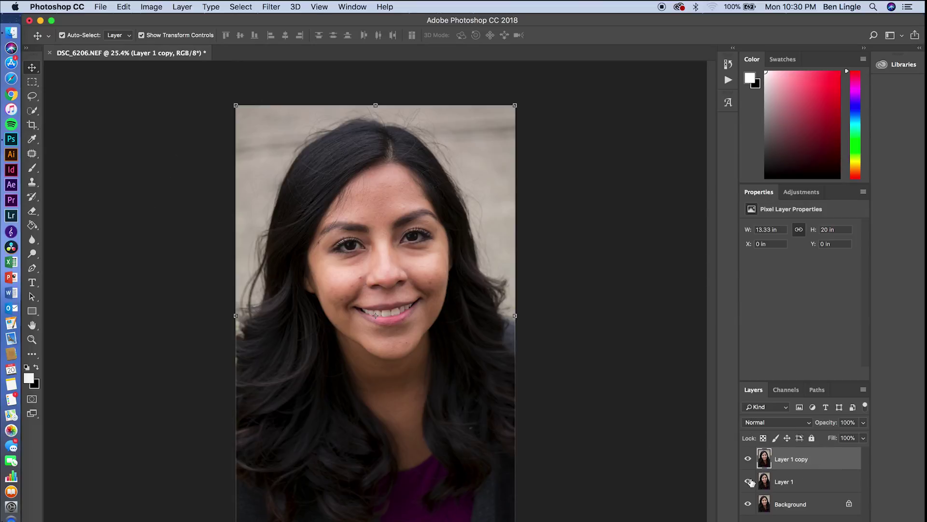
pyautogui.click(159, 7)
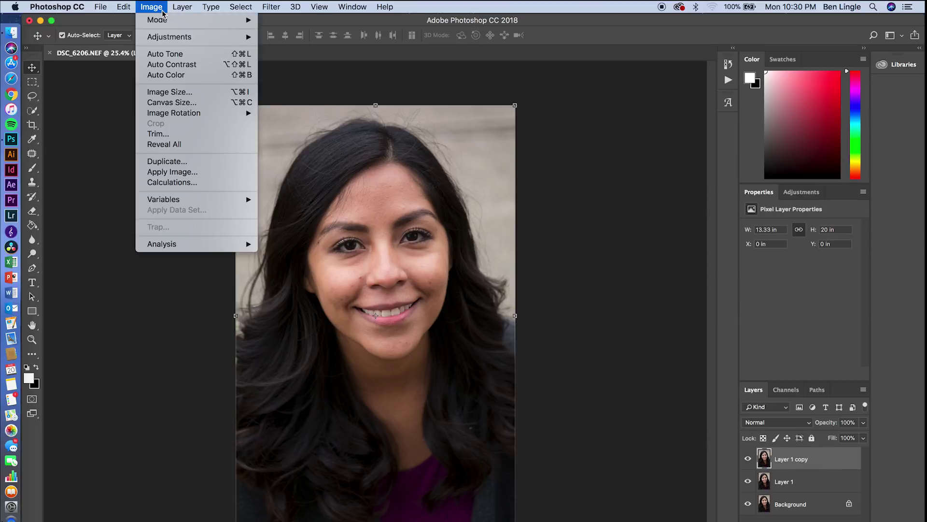
pyautogui.click(201, 172)
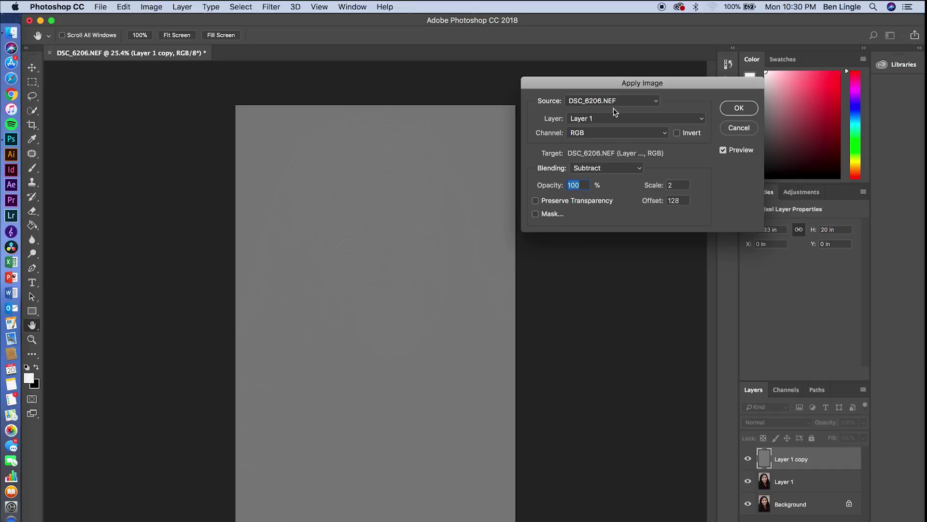
pyautogui.click(699, 121)
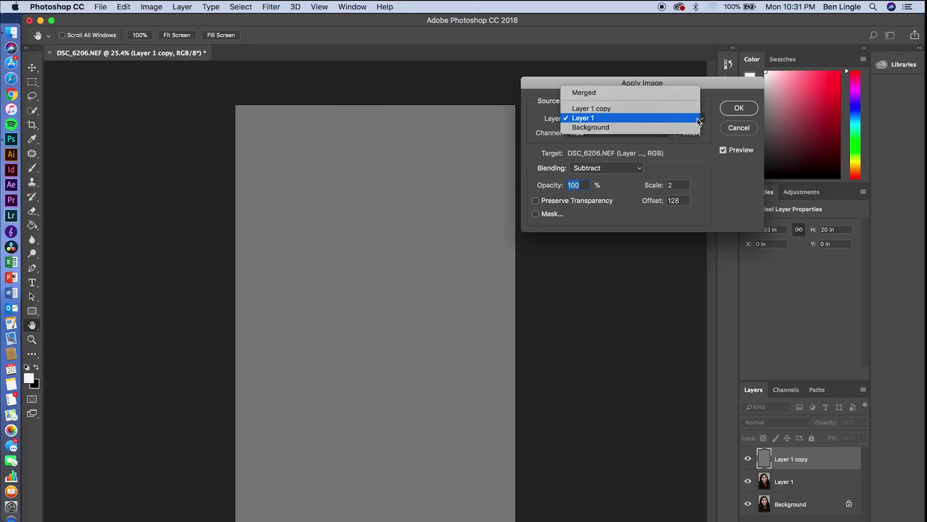
pyautogui.click(701, 150)
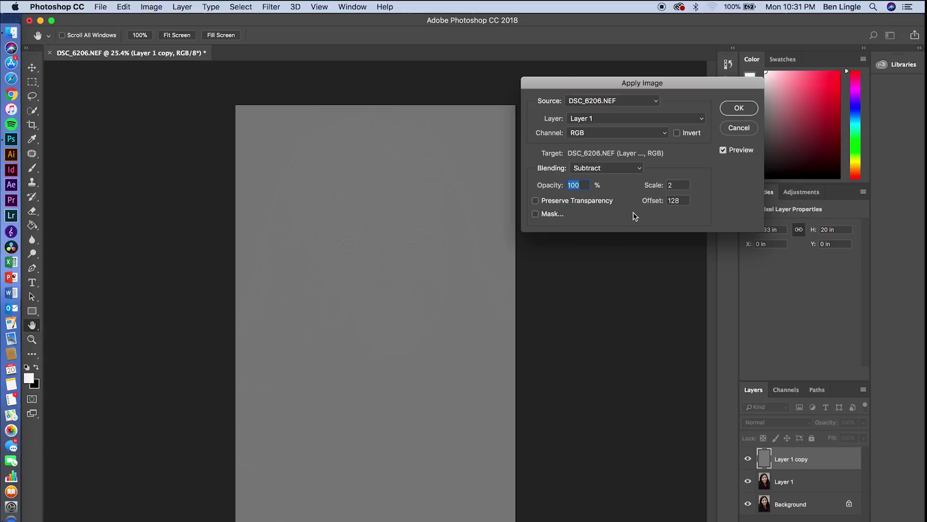
pyautogui.click(751, 111)
# Inspect the grey detail on Layer 1 copy, set the layer's blend mode to Linear Light and check the face.
pyautogui.press('super+equal')
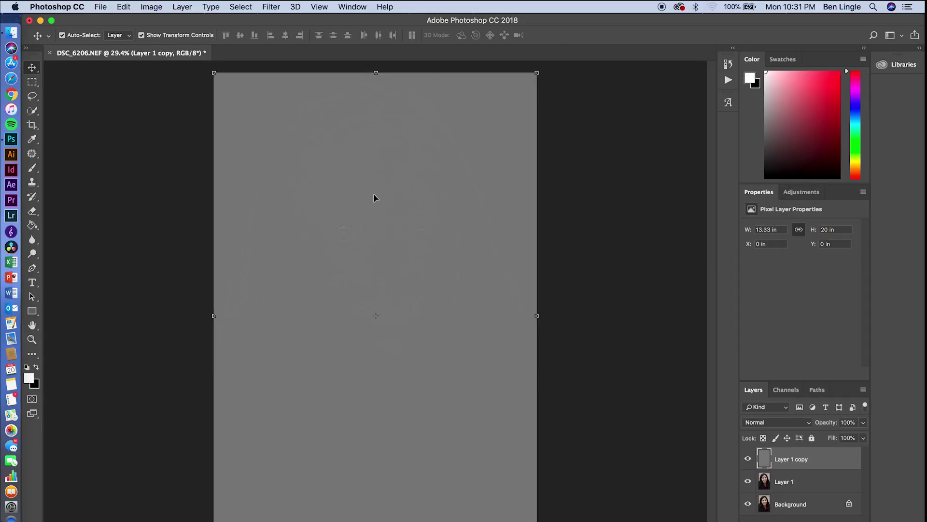
pyautogui.press('super+equal')
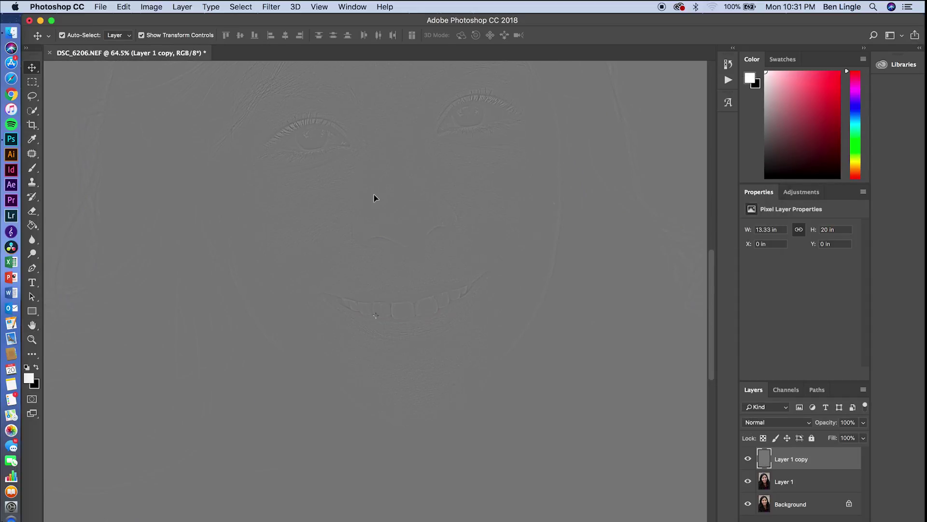
pyautogui.press('super+minus')
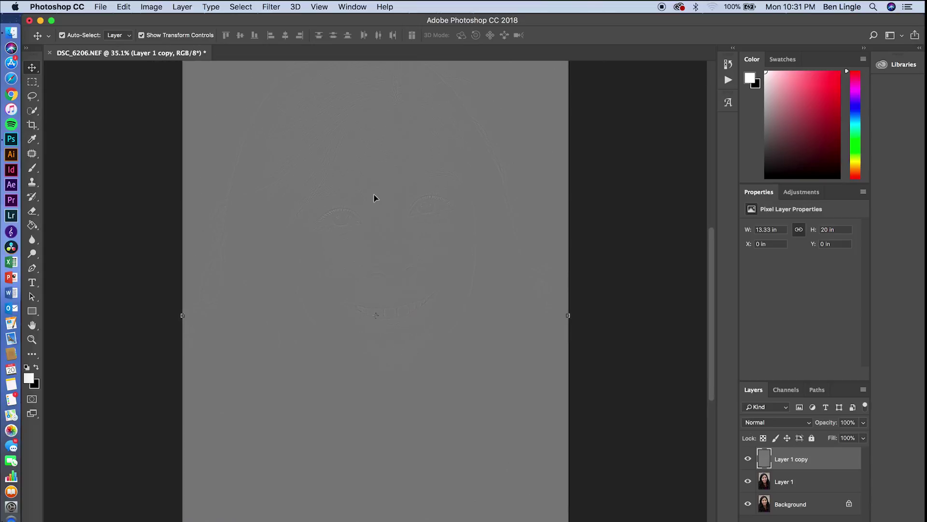
pyautogui.press('super+minus')
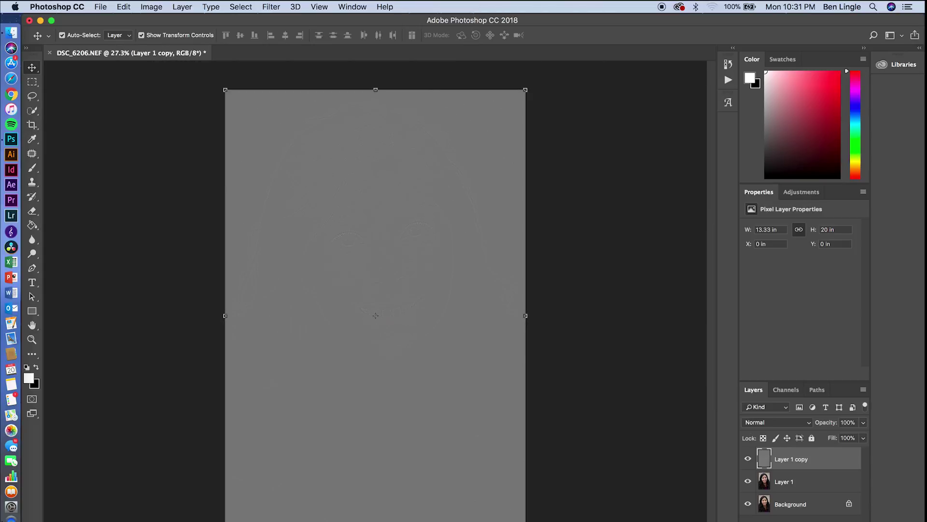
pyautogui.click(806, 423)
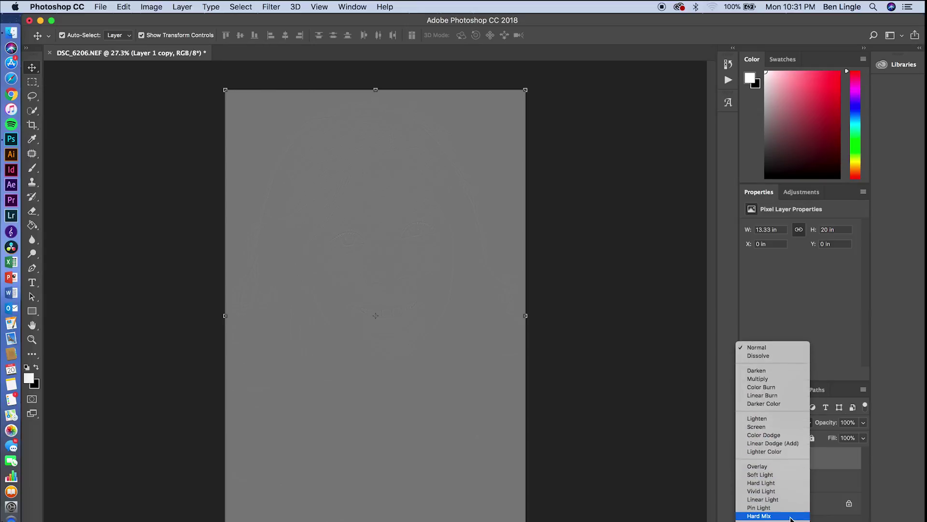
pyautogui.click(787, 500)
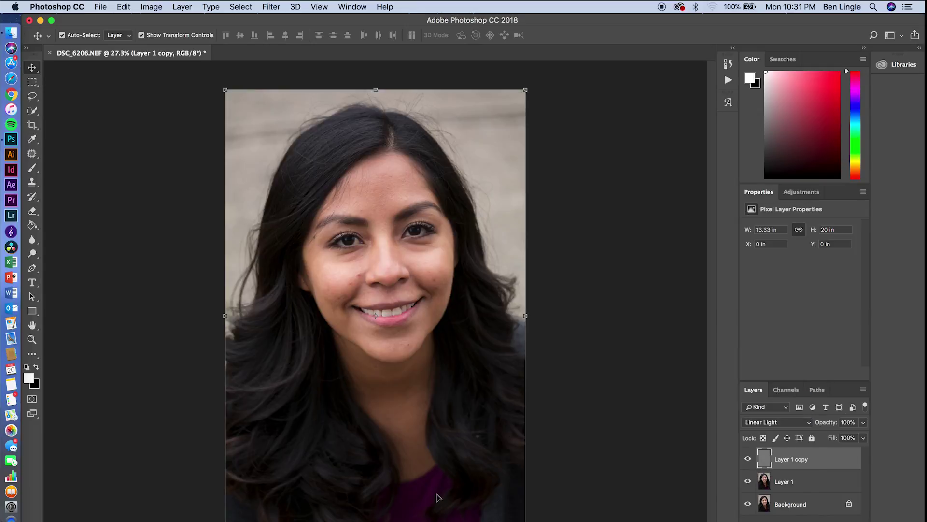
pyautogui.scroll(5, 418, 219)
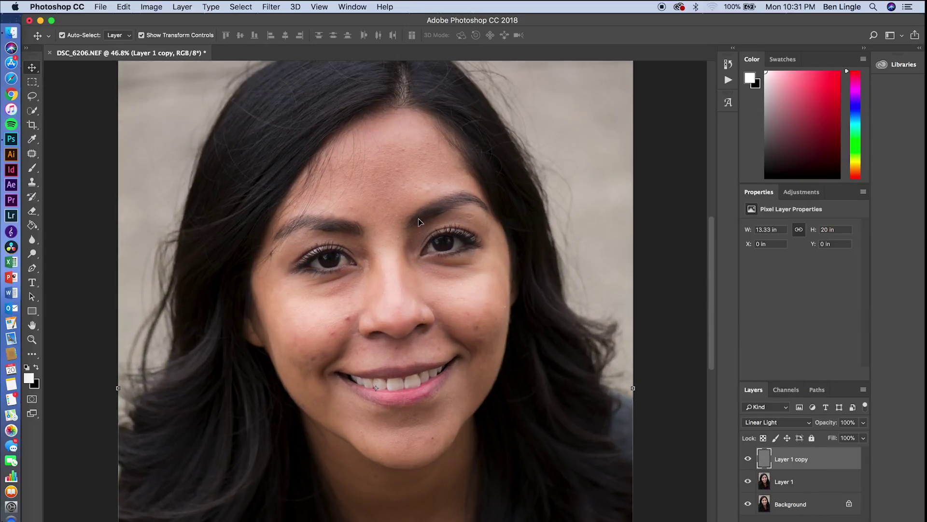
pyautogui.scroll(1, 419, 219)
pyautogui.scroll(-8, 418, 222)
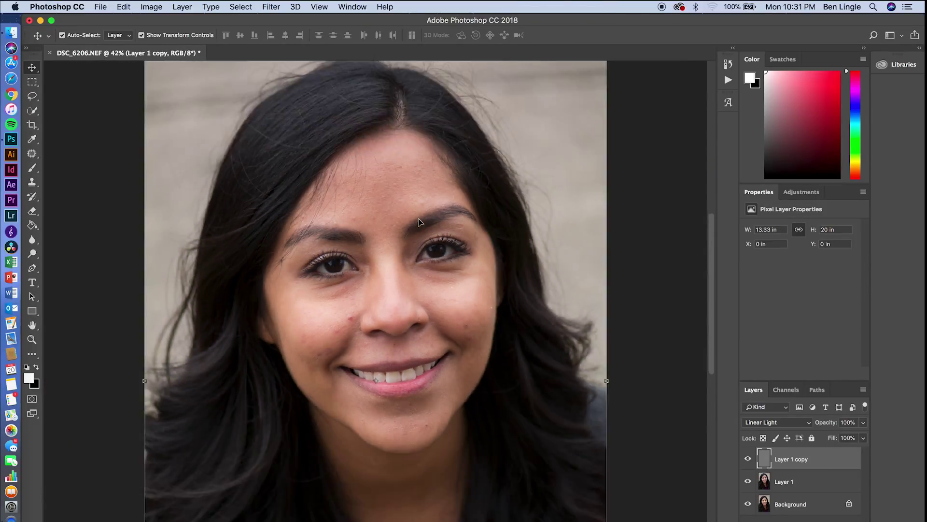
pyautogui.scroll(3, 418, 221)
pyautogui.scroll(1, 418, 221)
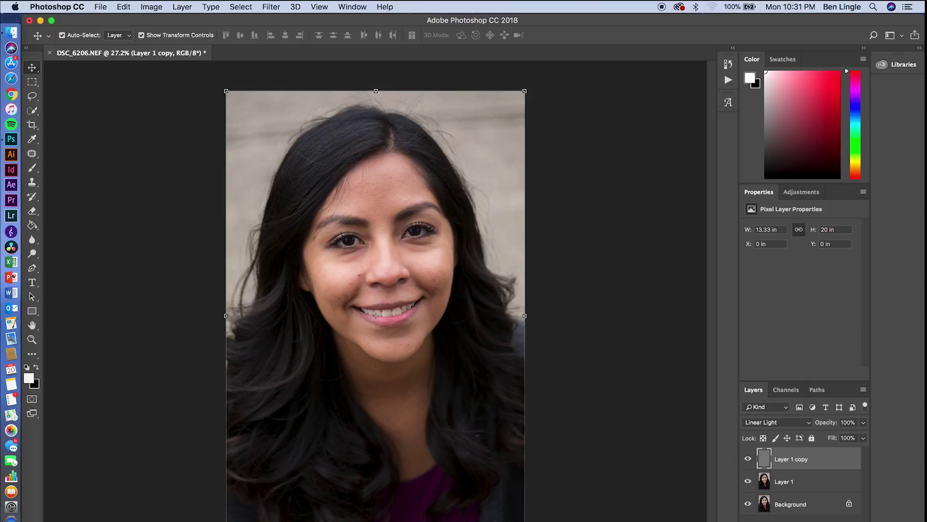
# Remove the blemishes from the cheek on the image's left side on Layer 1 with the Patch tool.
pyautogui.click(828, 482)
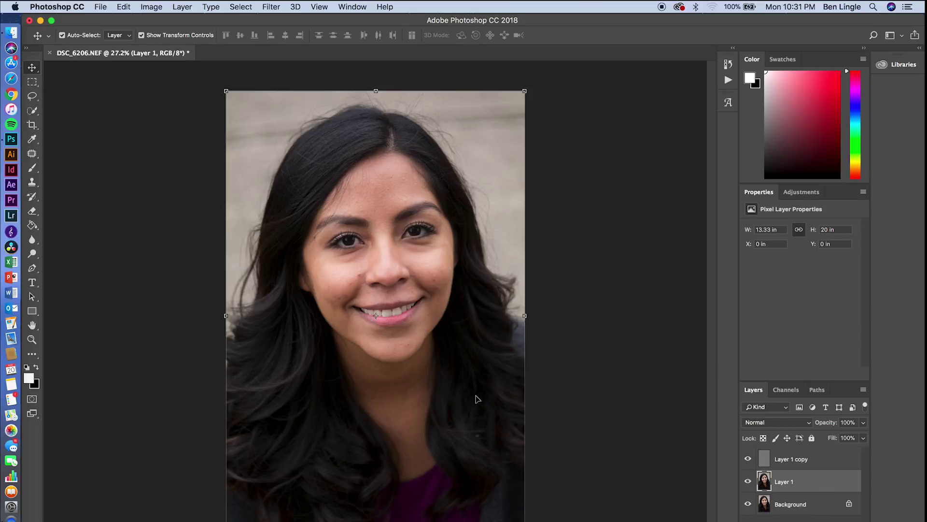
pyautogui.scroll(5, 406, 201)
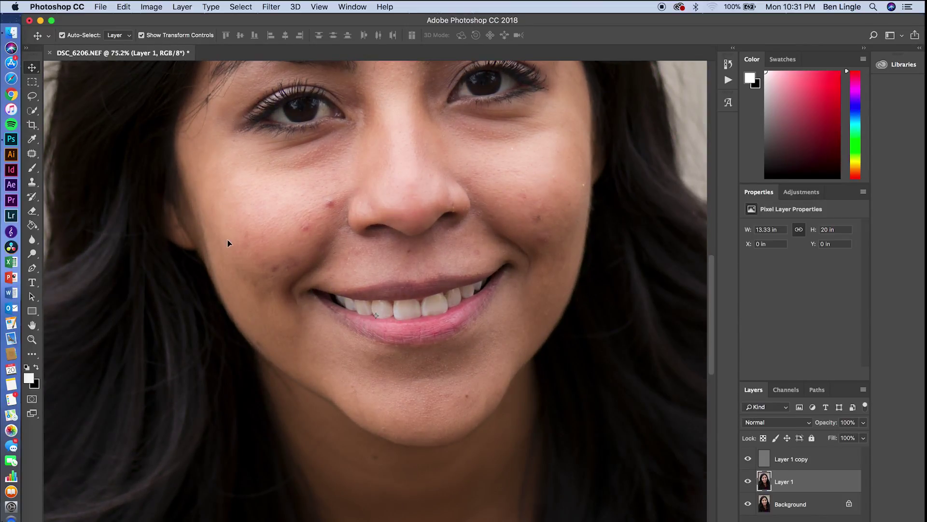
pyautogui.scroll(1, 161, 188)
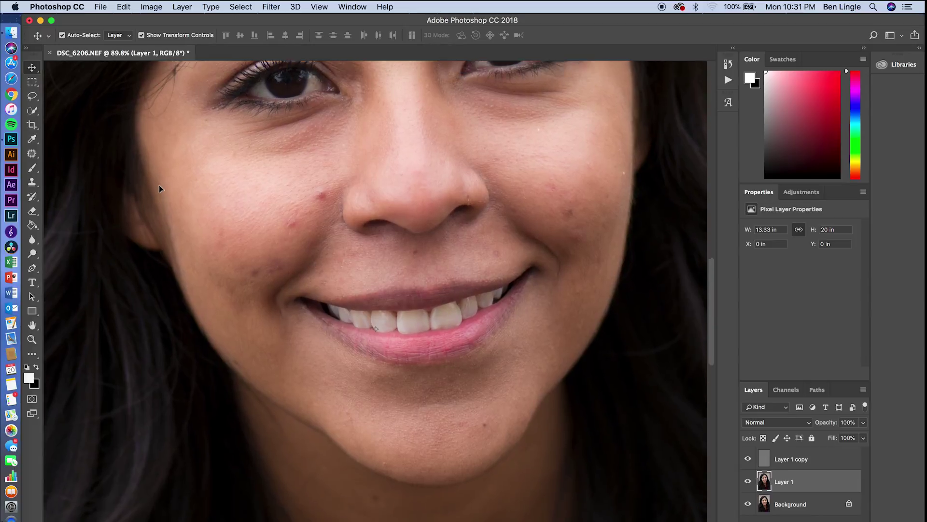
pyautogui.scroll(2, 158, 186)
pyautogui.scroll(3, 195, 217)
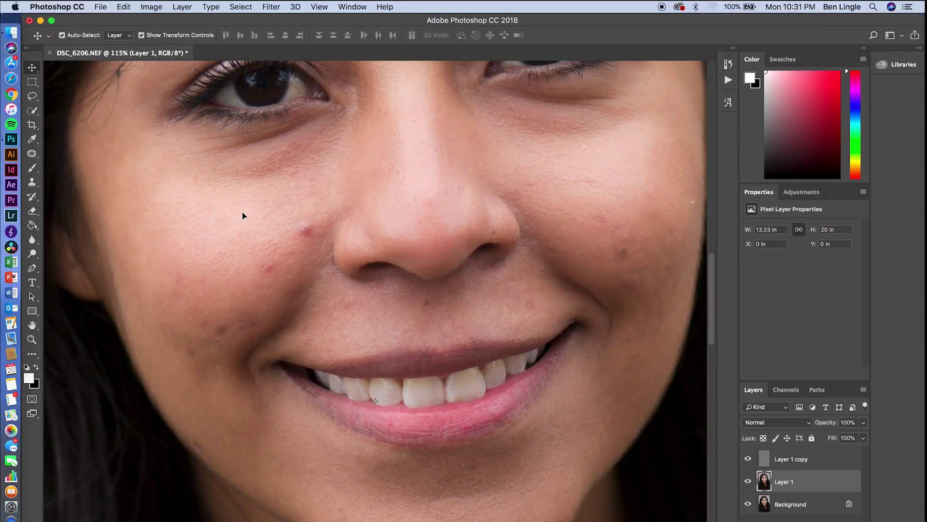
pyautogui.click(32, 153)
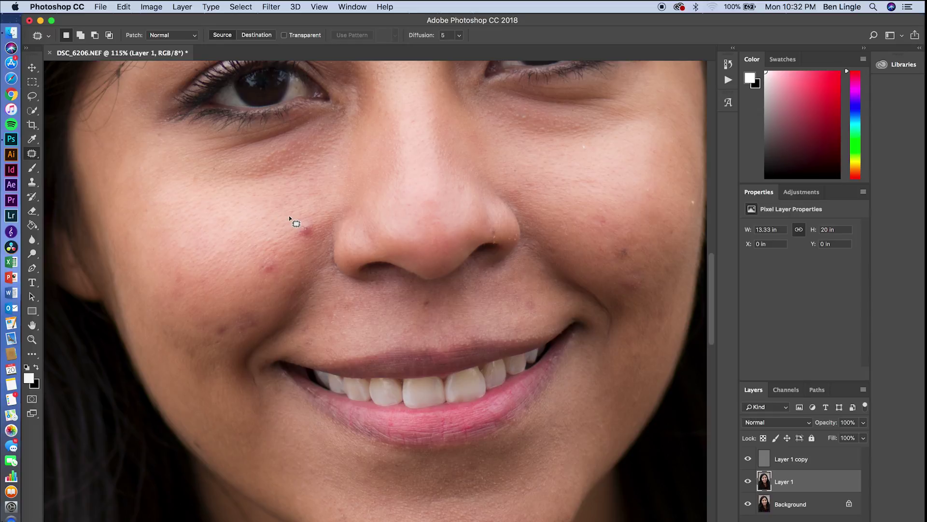
pyautogui.moveTo(309, 213)
pyautogui.mouseDown()
pyautogui.moveTo(307, 246)
pyautogui.moveTo(321, 231)
pyautogui.moveTo(310, 211)
pyautogui.mouseUp()
pyautogui.moveTo(272, 250)
pyautogui.mouseDown()
pyautogui.moveTo(285, 261)
pyautogui.moveTo(253, 273)
pyautogui.moveTo(288, 221)
pyautogui.mouseUp()
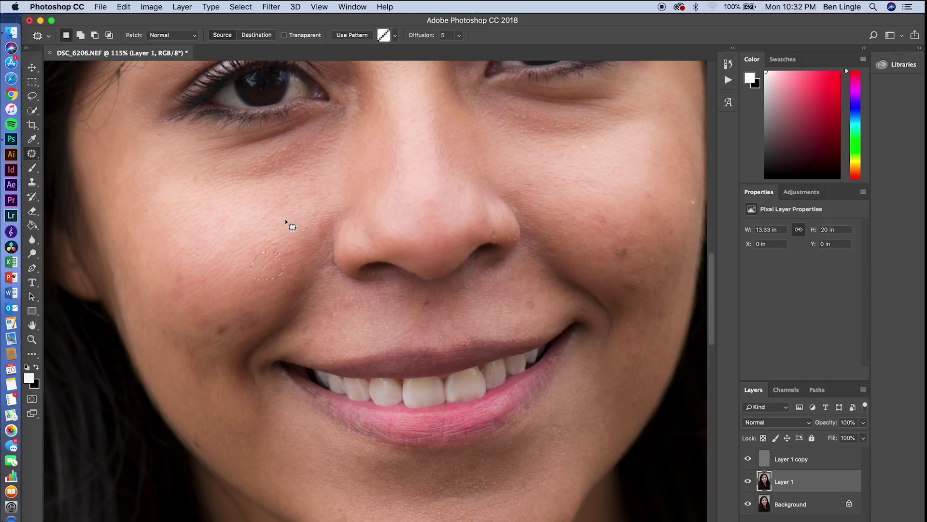
pyautogui.moveTo(263, 310)
pyautogui.mouseDown()
pyautogui.moveTo(235, 309)
pyautogui.moveTo(210, 320)
pyautogui.moveTo(234, 342)
pyautogui.moveTo(261, 309)
pyautogui.mouseUp()
# Patch the blemishes on the cheek on the image's right side and the spot above the upper lip.
pyautogui.moveTo(627, 240)
pyautogui.mouseDown()
pyautogui.moveTo(623, 266)
pyautogui.moveTo(652, 229)
pyautogui.moveTo(618, 209)
pyautogui.moveTo(612, 231)
pyautogui.moveTo(613, 214)
pyautogui.mouseUp()
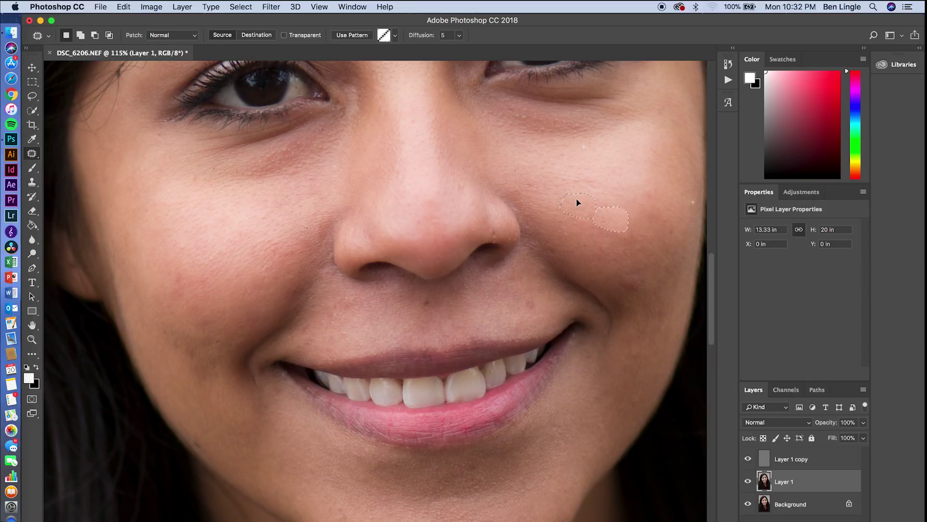
pyautogui.moveTo(632, 268)
pyautogui.mouseDown()
pyautogui.moveTo(610, 269)
pyautogui.moveTo(608, 290)
pyautogui.moveTo(640, 286)
pyautogui.moveTo(640, 234)
pyautogui.mouseUp()
pyautogui.moveTo(539, 296)
pyautogui.mouseDown()
pyautogui.moveTo(530, 302)
pyautogui.moveTo(538, 305)
pyautogui.moveTo(525, 305)
pyautogui.mouseUp()
pyautogui.scroll(10, 502, 303)
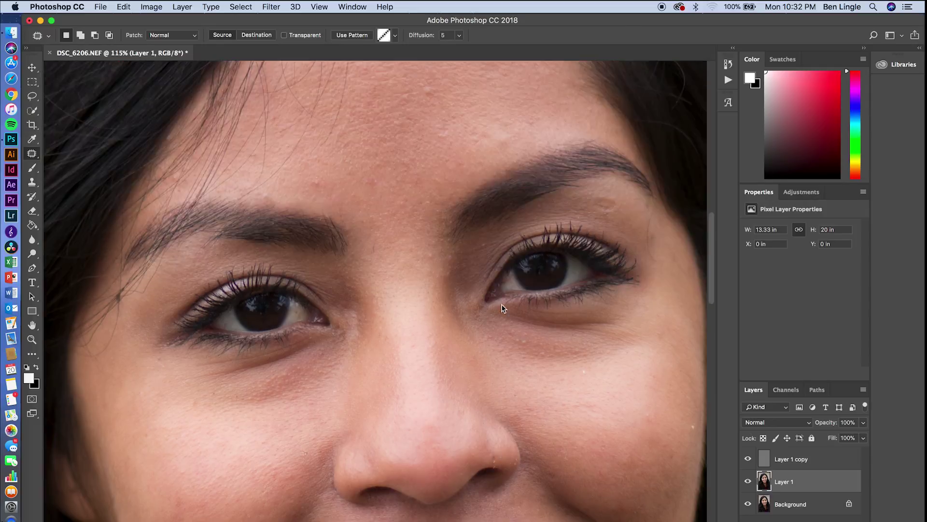
# Patch the blemishes on the forehead and between the eyebrows on Layer 1.
pyautogui.moveTo(428, 203)
pyautogui.mouseDown()
pyautogui.moveTo(435, 225)
pyautogui.moveTo(426, 206)
pyautogui.mouseUp()
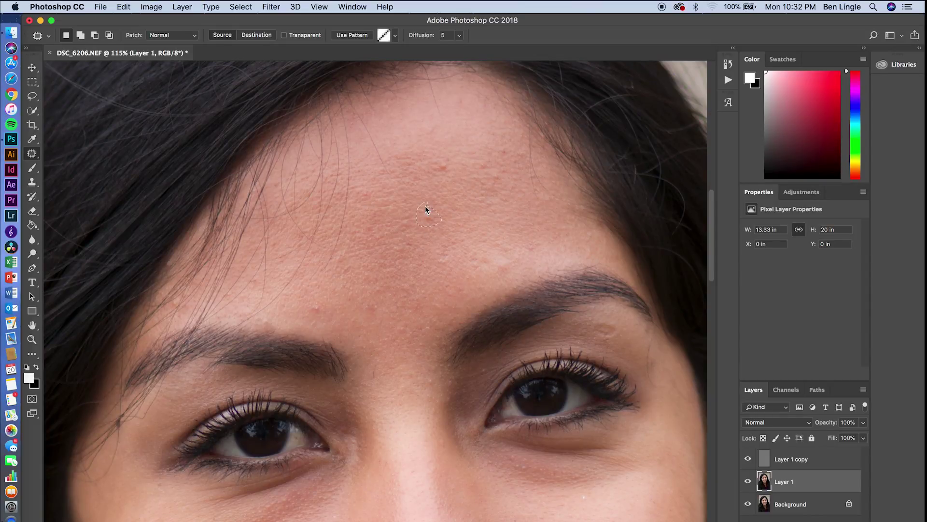
pyautogui.click(420, 207)
pyautogui.moveTo(322, 299)
pyautogui.mouseDown()
pyautogui.moveTo(325, 325)
pyautogui.moveTo(348, 310)
pyautogui.moveTo(321, 315)
pyautogui.mouseUp()
pyautogui.rightClick(314, 307)
pyautogui.click(316, 299)
pyautogui.moveTo(355, 311)
pyautogui.mouseDown()
pyautogui.moveTo(383, 320)
pyautogui.moveTo(372, 294)
pyautogui.moveTo(358, 309)
pyautogui.mouseUp()
pyautogui.scroll(-5, 413, 305)
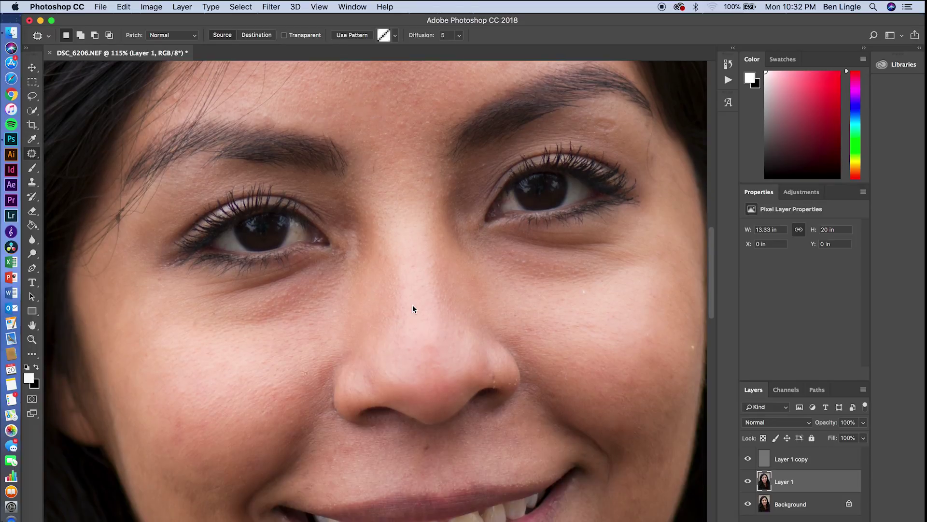
# Compare the patched face with Layer 1 hidden and shown, and clear the remaining patch selection.
pyautogui.scroll(-1, 412, 308)
pyautogui.click(748, 481)
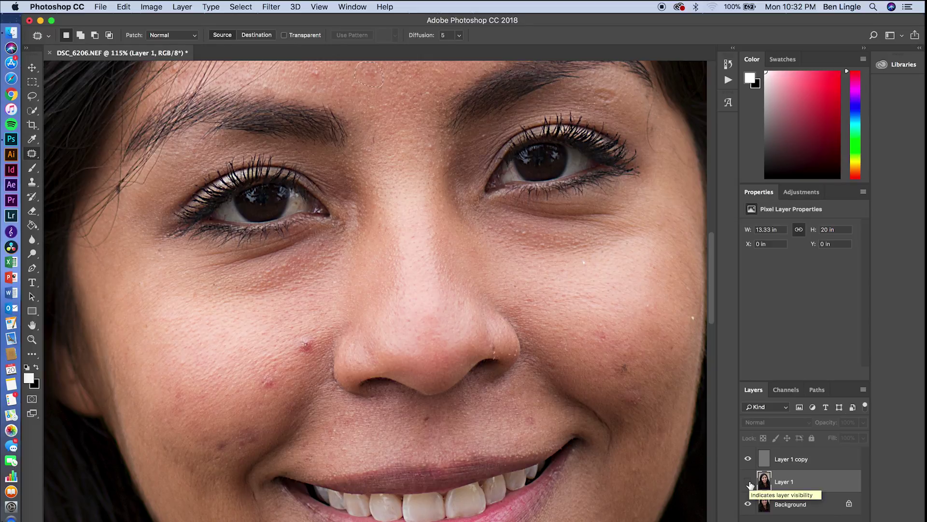
pyautogui.click(749, 482)
pyautogui.scroll(-5, 462, 476)
pyautogui.press('super+0')
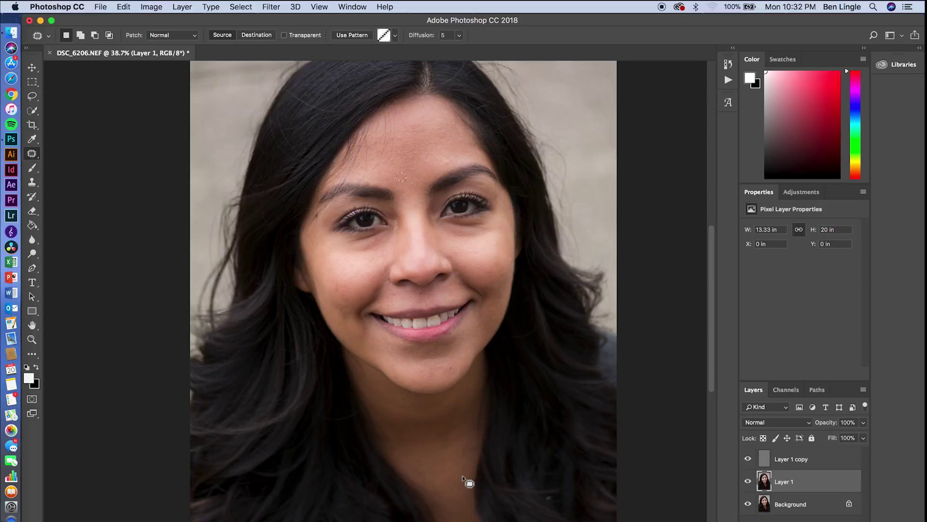
pyautogui.press('super+minus')
pyautogui.click(434, 204)
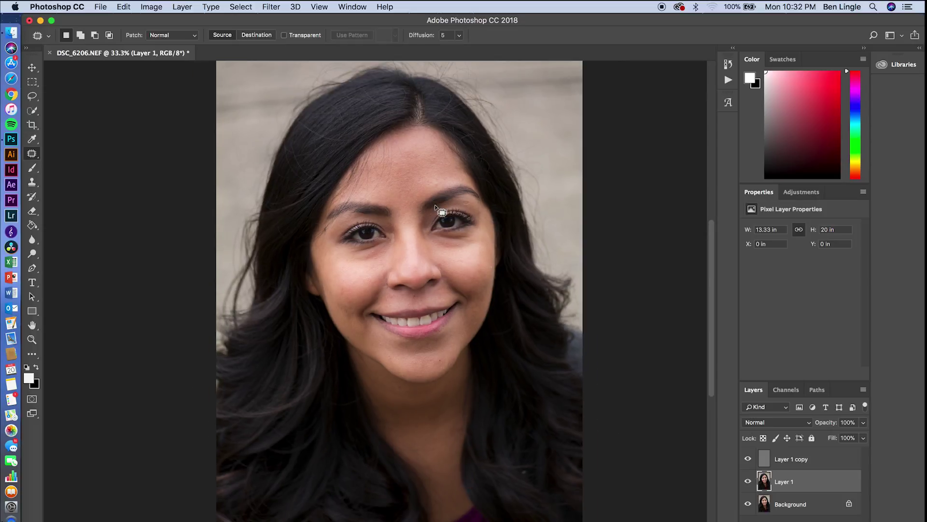
# Lasso a test area below the eye on the image's left side and preview its feathered edge in Quick Mask.
pyautogui.press('super+plus')
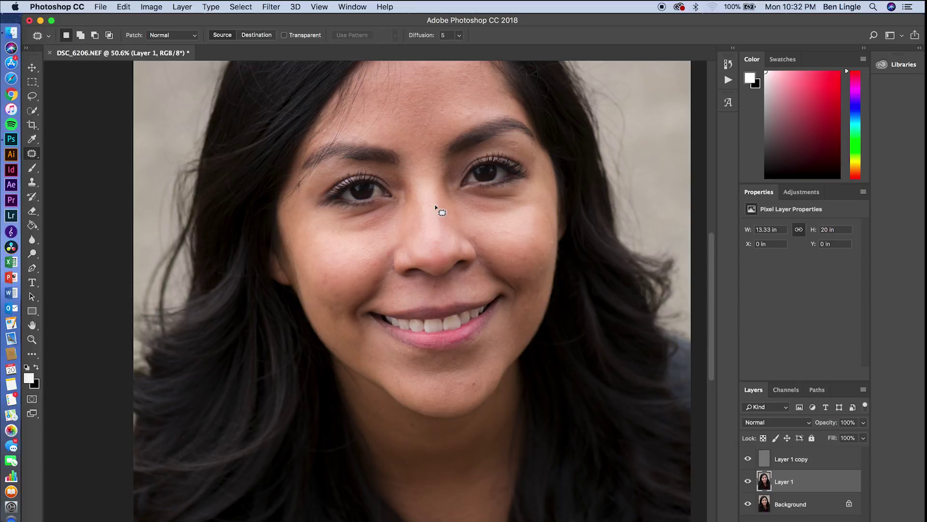
pyautogui.scroll(2, 435, 207)
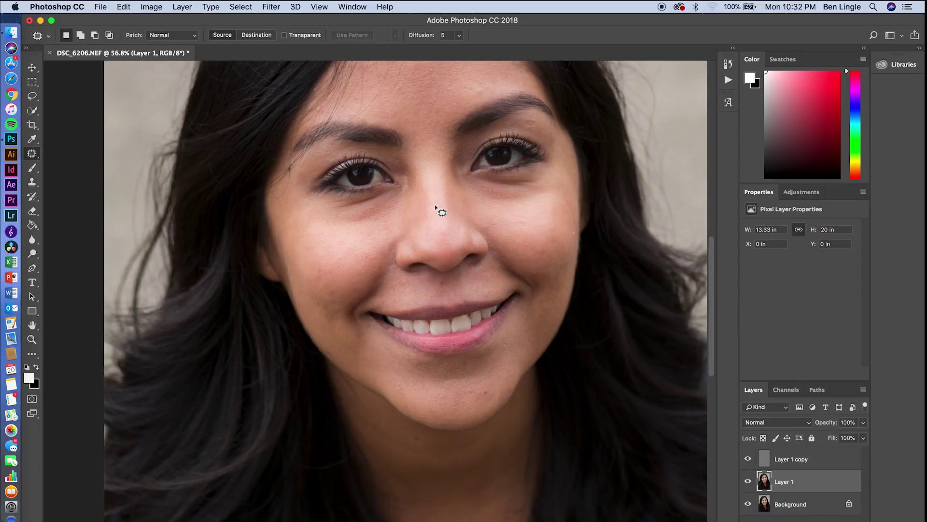
pyautogui.click(32, 96)
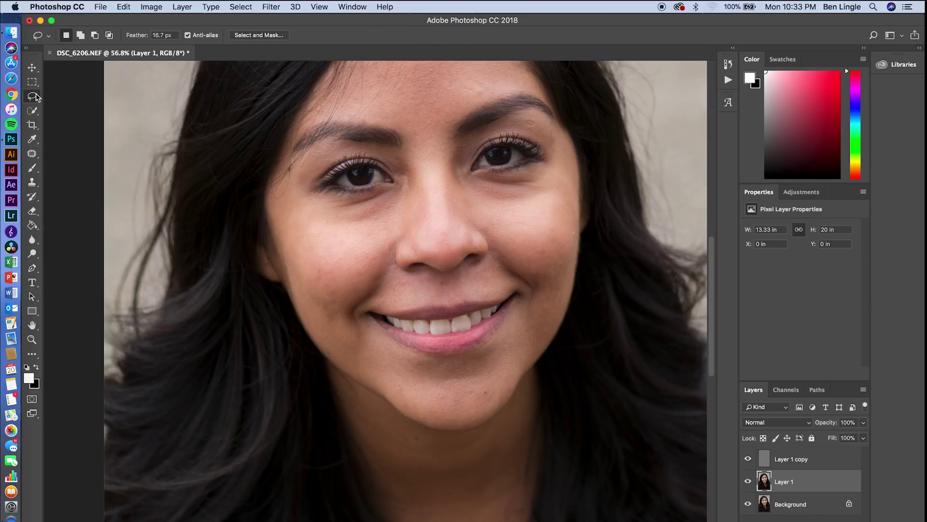
pyautogui.scroll(3, 282, 241)
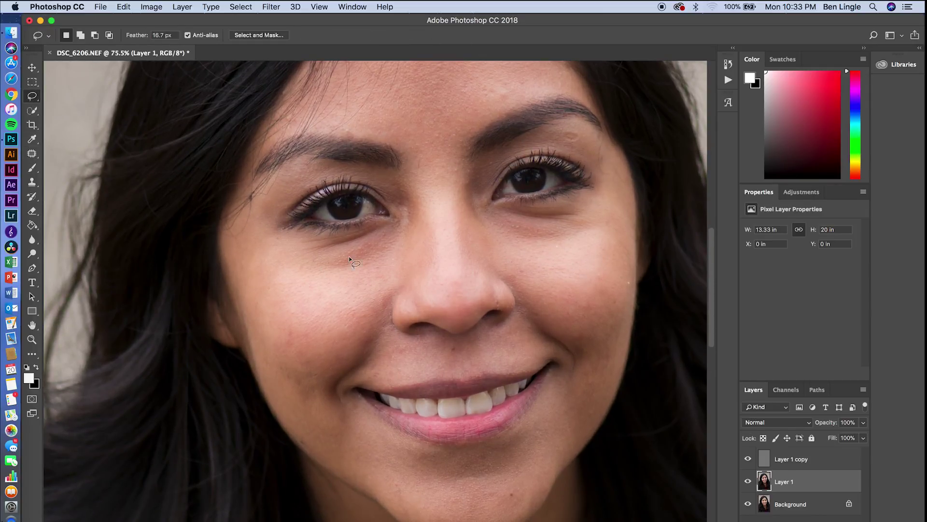
pyautogui.moveTo(358, 240)
pyautogui.mouseDown()
pyautogui.moveTo(271, 303)
pyautogui.moveTo(373, 275)
pyautogui.moveTo(354, 245)
pyautogui.mouseUp()
pyautogui.press('q')
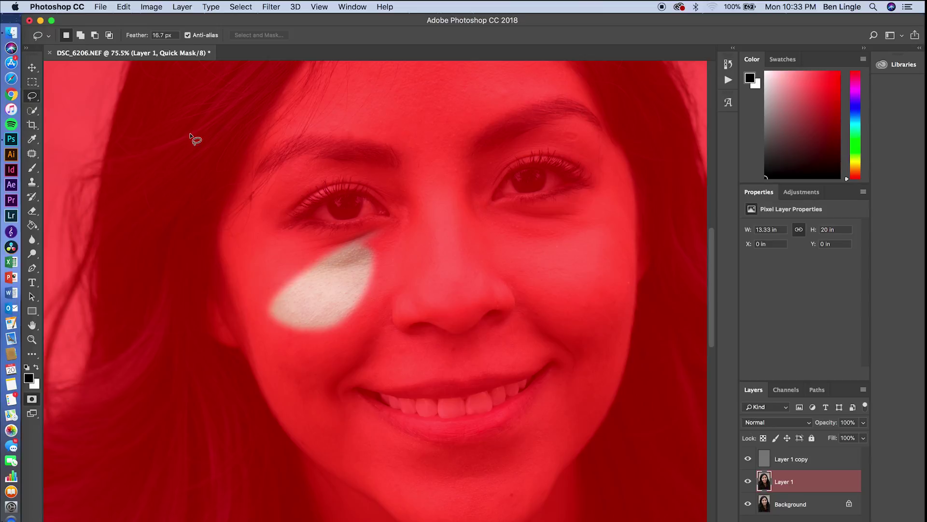
# Set the Lasso tool's feather to 16.8 px while checking the mask edge on the cheek.
pyautogui.moveTo(135, 38); pyautogui.dragTo(145, 37)
pyautogui.press('super+plus')
pyautogui.hscroll(-3, 266, 245)
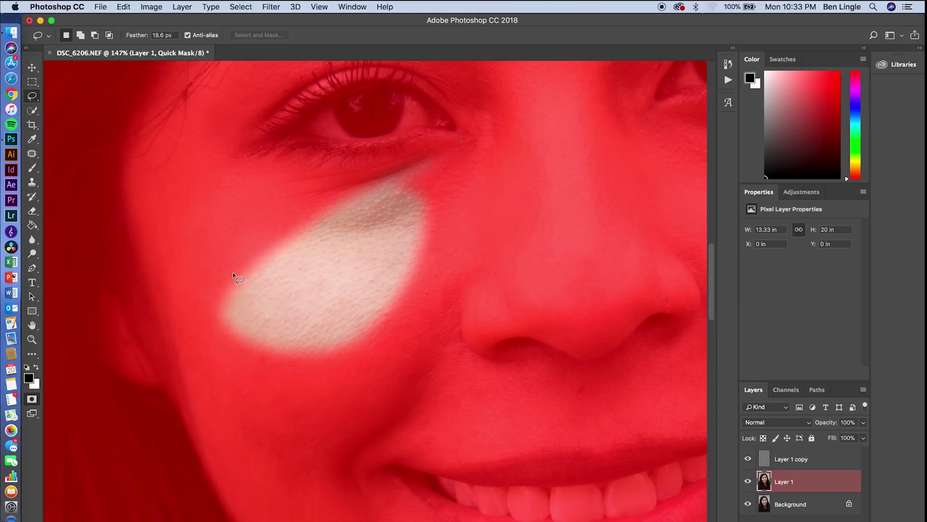
pyautogui.moveTo(142, 39); pyautogui.dragTo(131, 38)
pyautogui.scroll(-5, 257, 271)
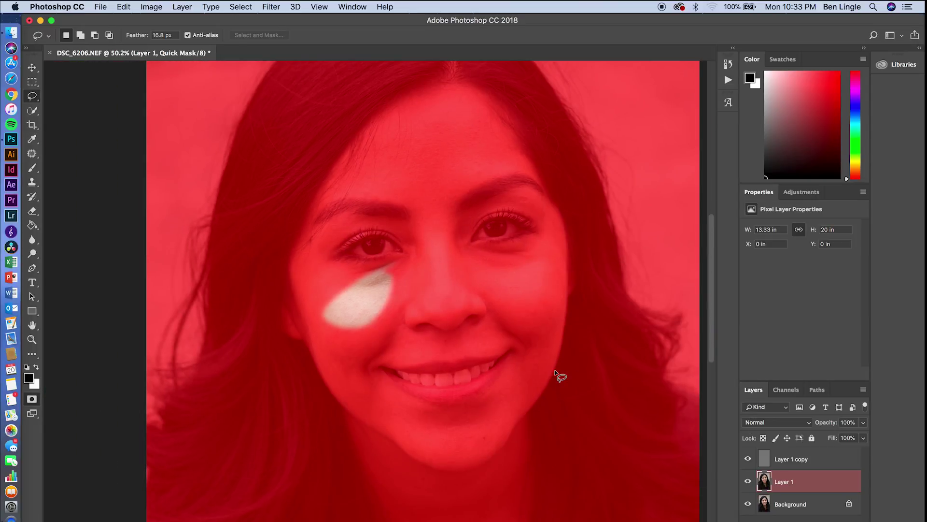
# Leave Quick Mask and clear the test selection on the cheek.
pyautogui.press('q')
pyautogui.scroll(-3, 560, 376)
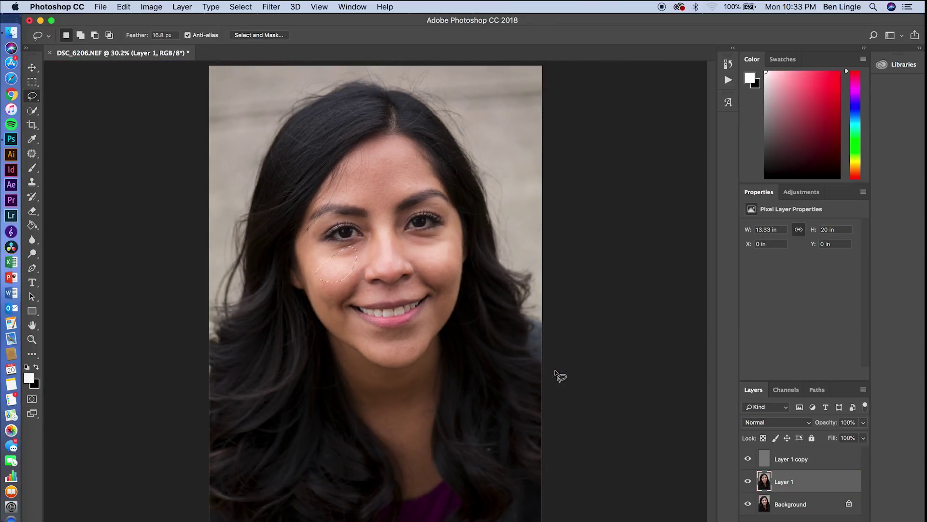
pyautogui.scroll(1, 560, 375)
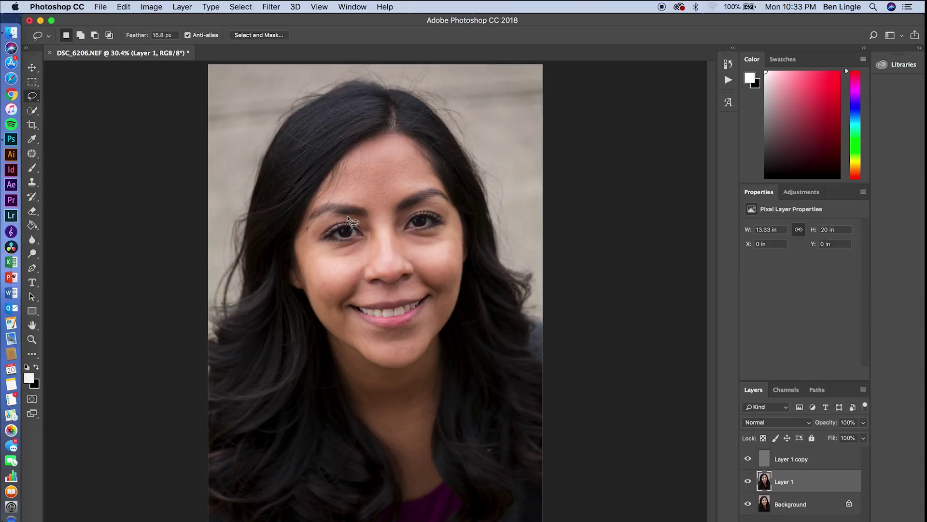
pyautogui.scroll(6, 347, 215)
pyautogui.press('q')
pyautogui.press('q')
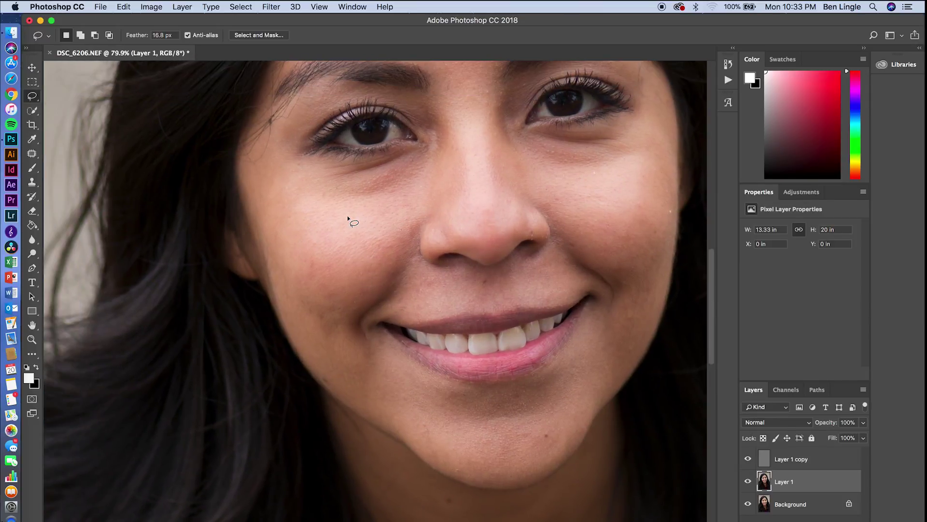
# Lasso the cheek on the image's left side and smooth it on Layer 1 with a 17.6-pixel Gaussian Blur.
pyautogui.scroll(1, 347, 215)
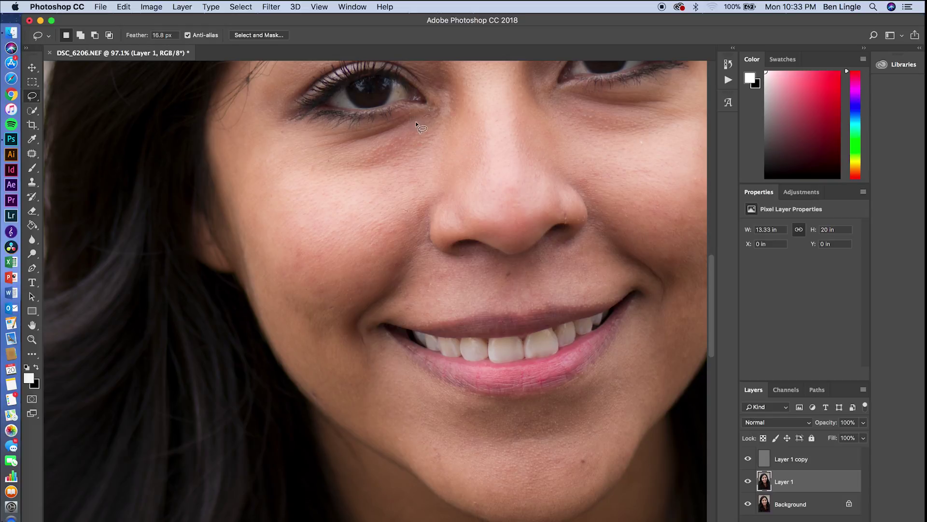
pyautogui.moveTo(397, 137)
pyautogui.mouseDown()
pyautogui.moveTo(323, 160)
pyautogui.moveTo(282, 160)
pyautogui.moveTo(252, 145)
pyautogui.moveTo(233, 227)
pyautogui.moveTo(267, 339)
pyautogui.moveTo(320, 403)
pyautogui.moveTo(373, 395)
pyautogui.moveTo(354, 313)
pyautogui.moveTo(427, 231)
pyautogui.moveTo(442, 160)
pyautogui.moveTo(441, 124)
pyautogui.moveTo(429, 114)
pyautogui.mouseUp()
pyautogui.click(272, 6)
pyautogui.moveTo(329, 137)
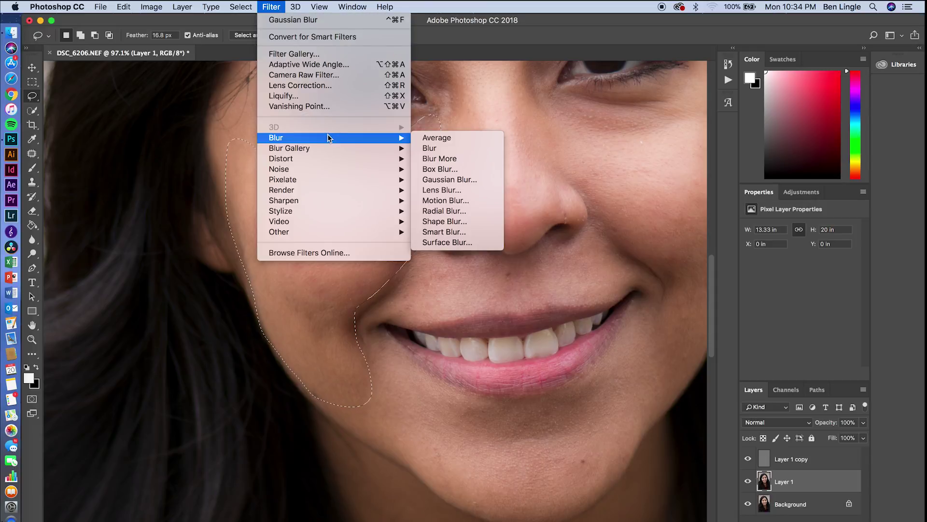
pyautogui.click(441, 180)
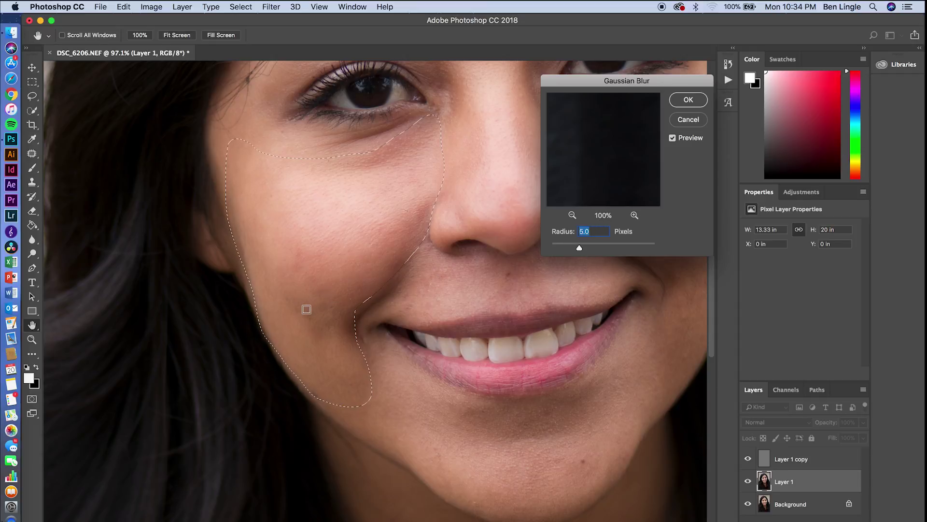
pyautogui.moveTo(582, 249); pyautogui.dragTo(594, 248)
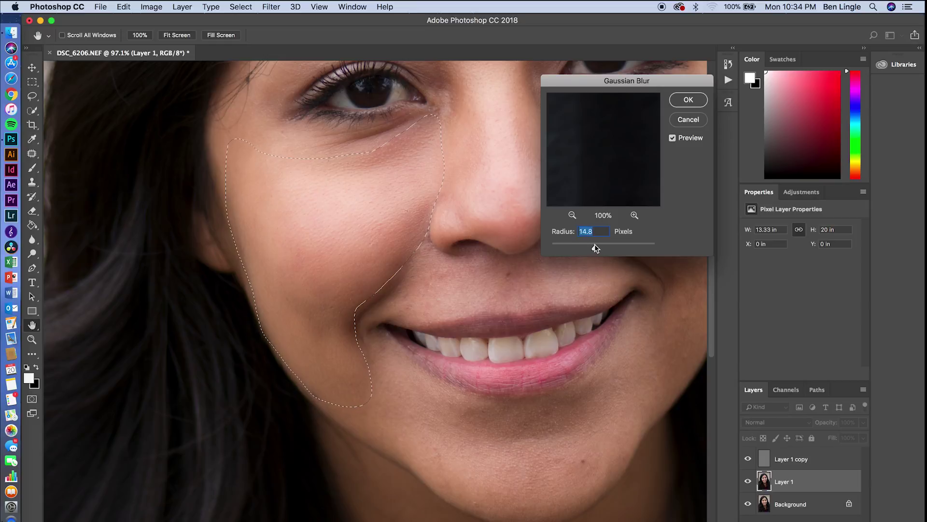
pyautogui.moveTo(595, 244); pyautogui.dragTo(597, 246)
pyautogui.click(690, 100)
pyautogui.press('super+d')
# Examine the smoothed cheek's texture up close and its blending with the rest of the portrait.
pyautogui.scroll(-3, 473, 175)
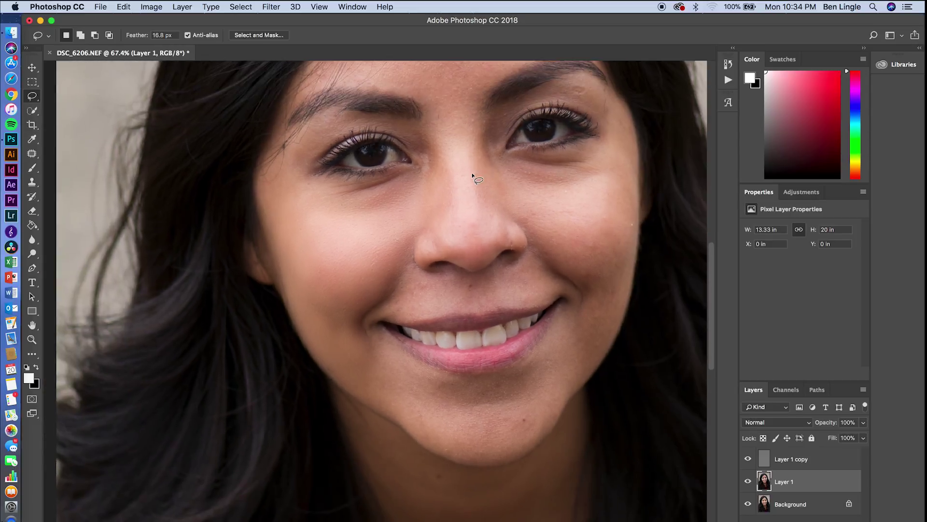
pyautogui.scroll(6, 472, 174)
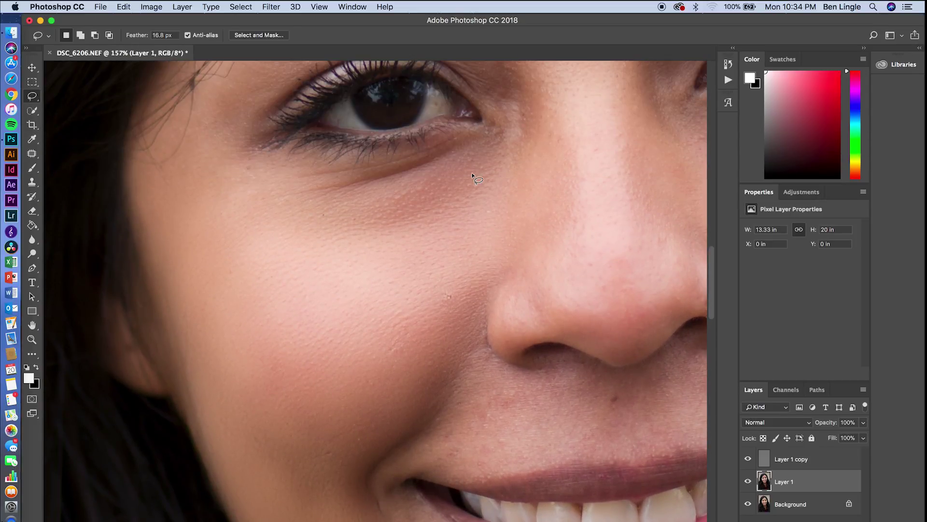
pyautogui.scroll(-1, 472, 175)
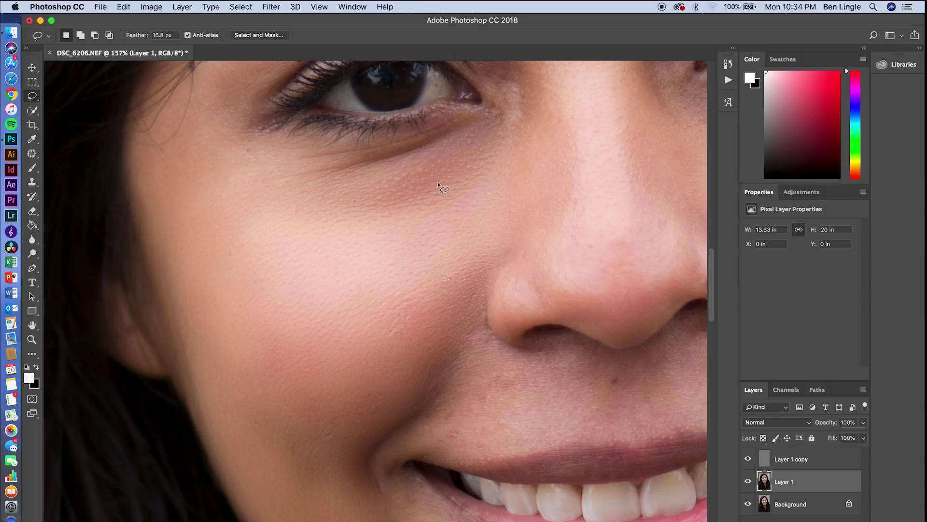
pyautogui.scroll(2, 451, 153)
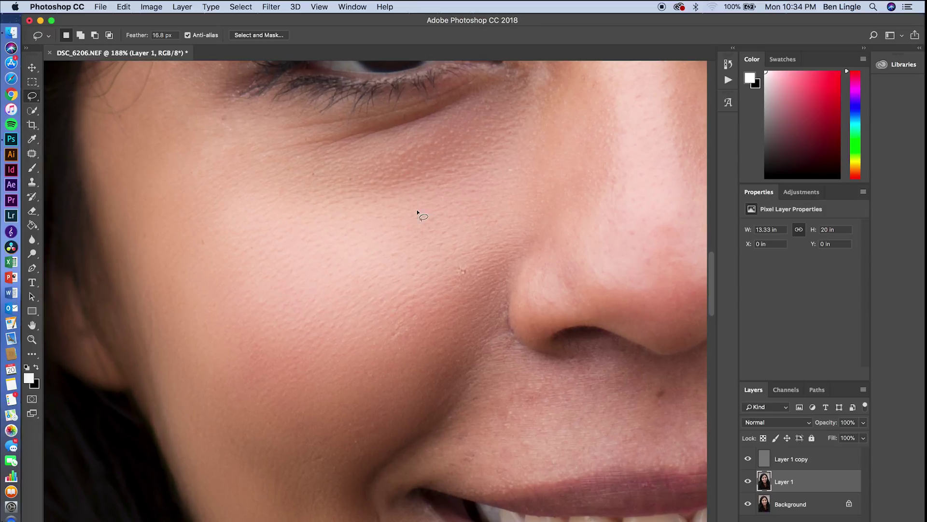
pyautogui.scroll(-5, 280, 201)
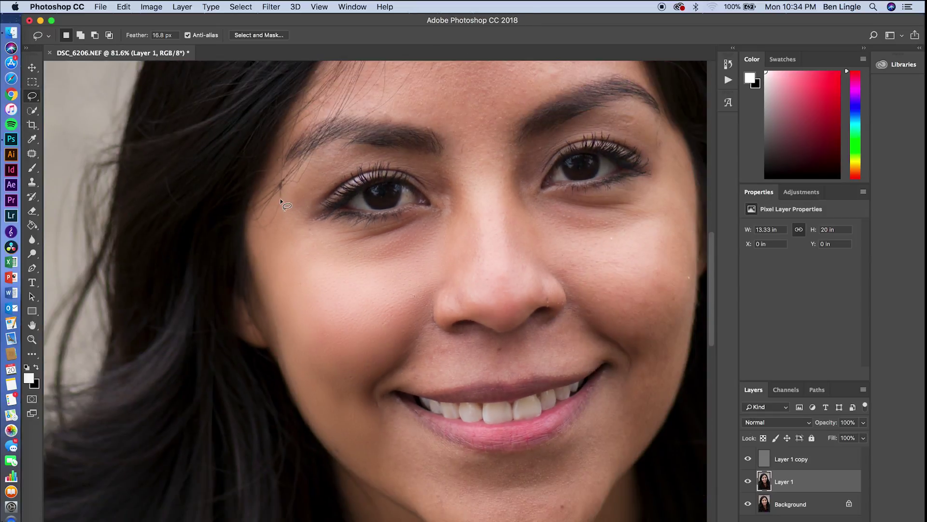
pyautogui.scroll(-4, 280, 201)
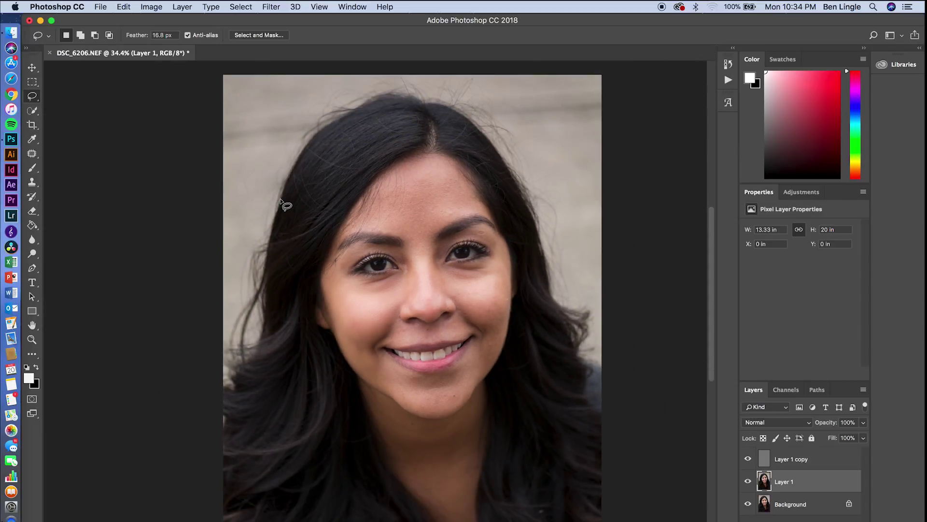
pyautogui.hscroll(2, 280, 202)
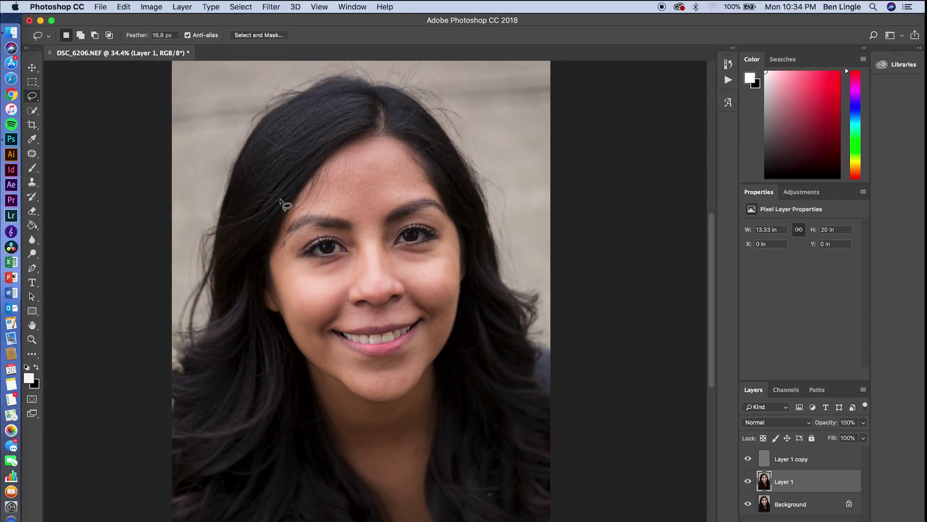
pyautogui.scroll(3, 281, 200)
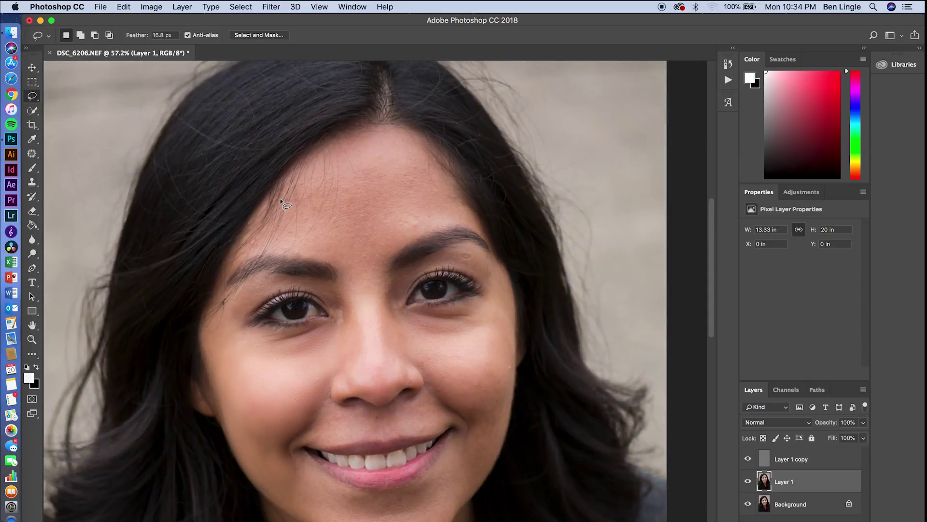
pyautogui.scroll(2, 281, 202)
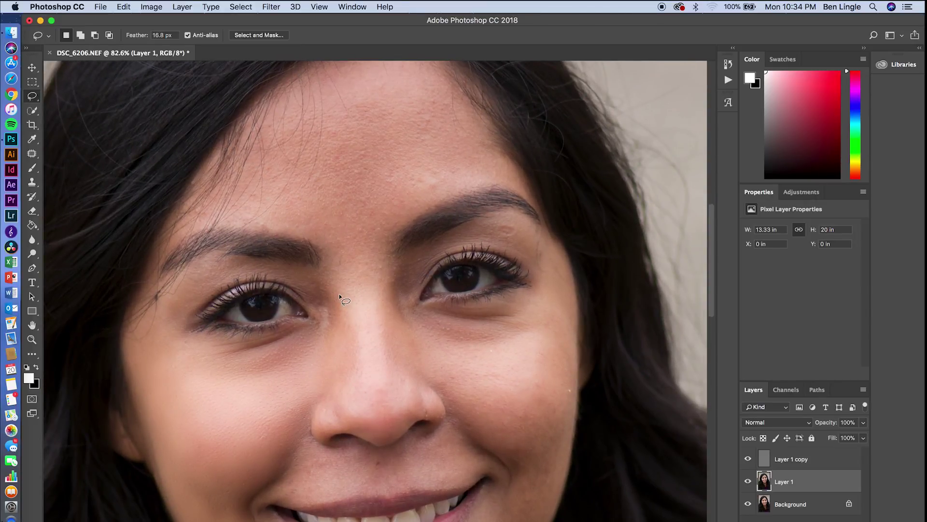
pyautogui.moveTo(330, 256)
pyautogui.mouseDown()
pyautogui.moveTo(313, 245)
pyautogui.moveTo(203, 217)
pyautogui.moveTo(198, 187)
pyautogui.moveTo(241, 122)
pyautogui.mouseUp()
pyautogui.moveTo(305, 83); pyautogui.dragTo(303, 77)
pyautogui.press('Escape')
# Lasso the forehead along the hairline and above both eyebrows, including the area between them down to the nose bridge.
pyautogui.scroll(3, 331, 144)
pyautogui.moveTo(364, 121)
pyautogui.mouseDown()
pyautogui.moveTo(300, 140)
pyautogui.moveTo(216, 217)
pyautogui.moveTo(172, 288)
pyautogui.moveTo(174, 297)
pyautogui.moveTo(214, 303)
pyautogui.mouseUp()
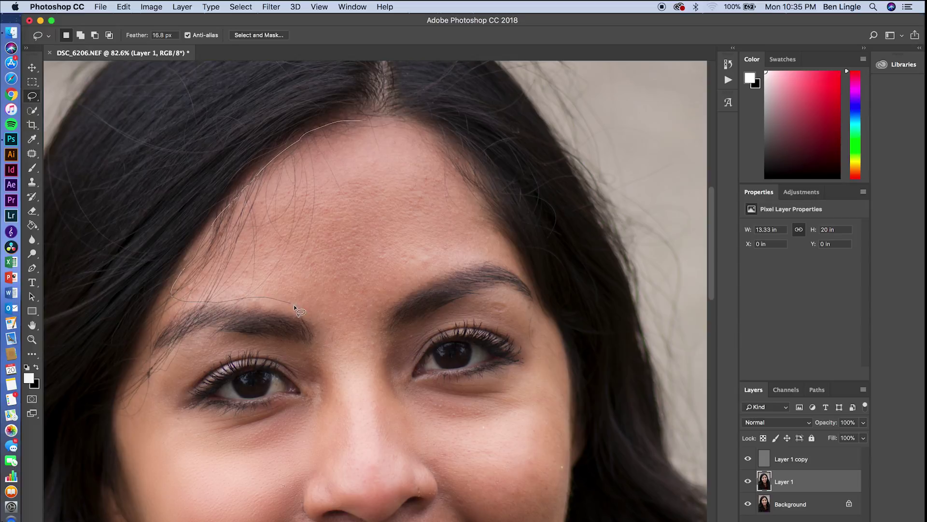
pyautogui.moveTo(311, 326); pyautogui.dragTo(343, 371)
pyautogui.moveTo(386, 314)
pyautogui.mouseDown()
pyautogui.moveTo(447, 272)
pyautogui.moveTo(490, 259)
pyautogui.moveTo(513, 266)
pyautogui.moveTo(523, 255)
pyautogui.moveTo(485, 206)
pyautogui.mouseUp()
pyautogui.moveTo(399, 123); pyautogui.dragTo(357, 118)
# Apply a Gaussian Blur with a radius of about 17.6 pixels to the forehead selection and deselect it.
pyautogui.click(271, 7)
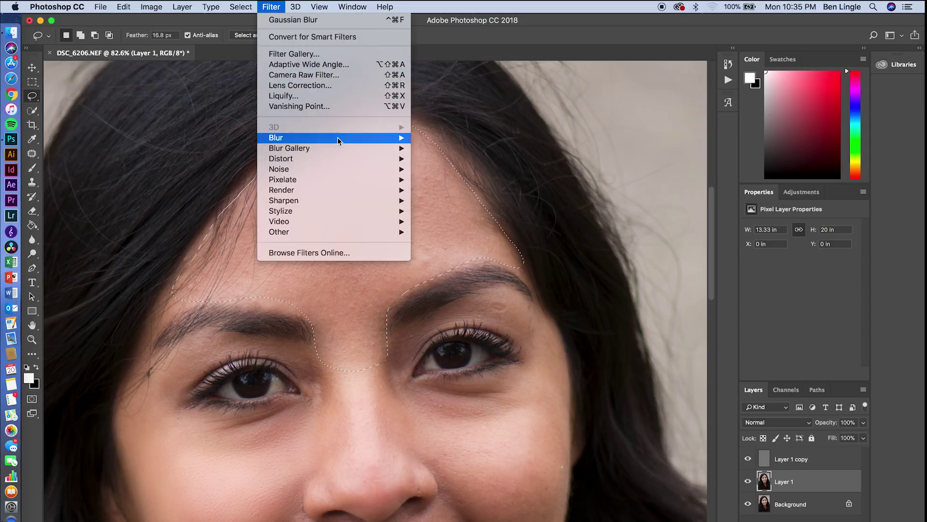
pyautogui.moveTo(338, 139)
pyautogui.click(429, 180)
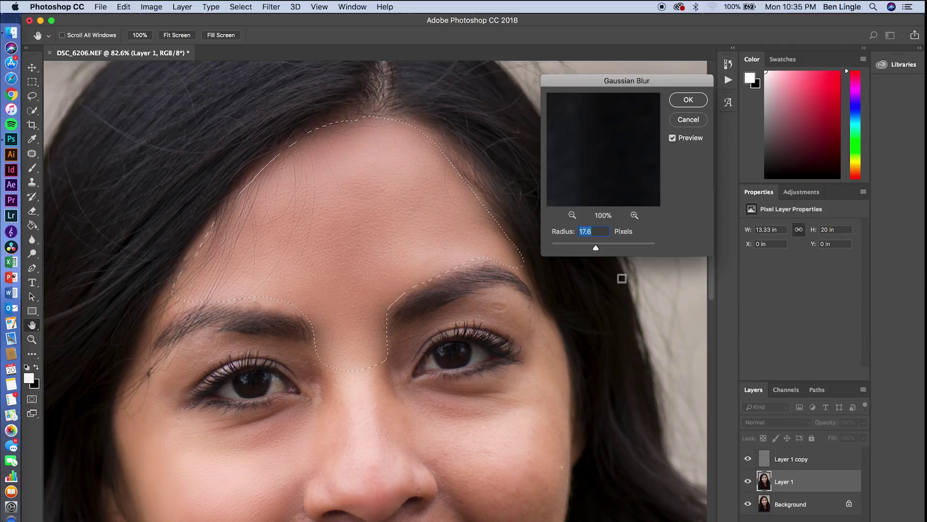
pyautogui.moveTo(596, 247); pyautogui.dragTo(596, 249)
pyautogui.click(688, 105)
pyautogui.press('super+d')
pyautogui.press('super+0')
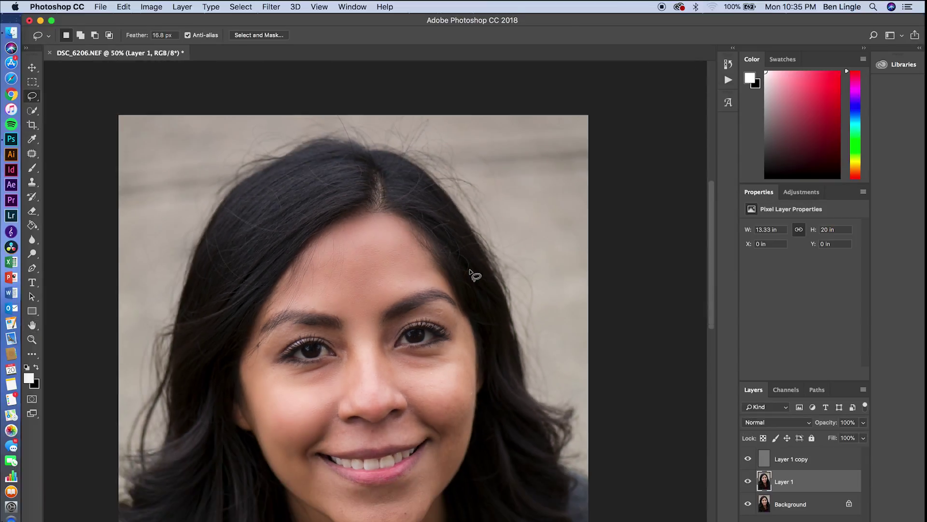
# Lasso the cheek on the image's right side, from under the eye along the nose and smile line to the face's outer edge.
pyautogui.scroll(5, 475, 275)
pyautogui.scroll(-5, 475, 276)
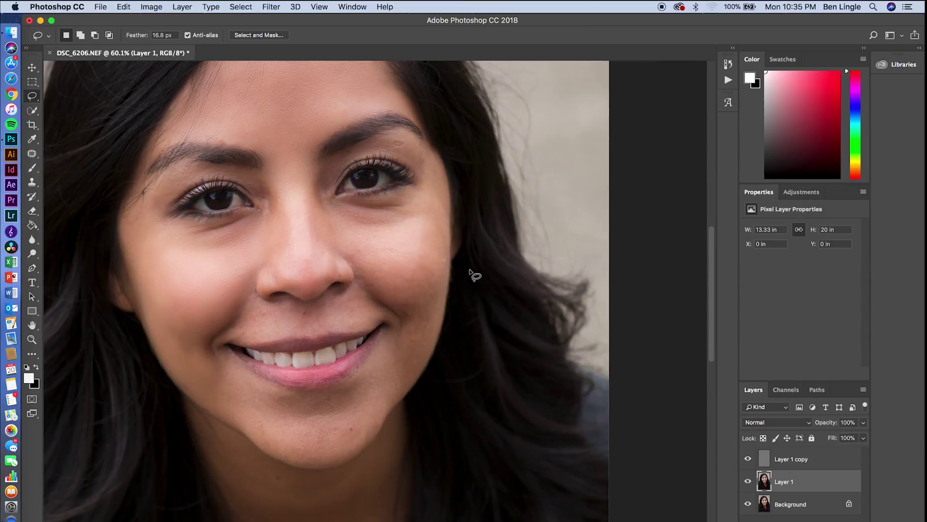
pyautogui.scroll(2, 475, 275)
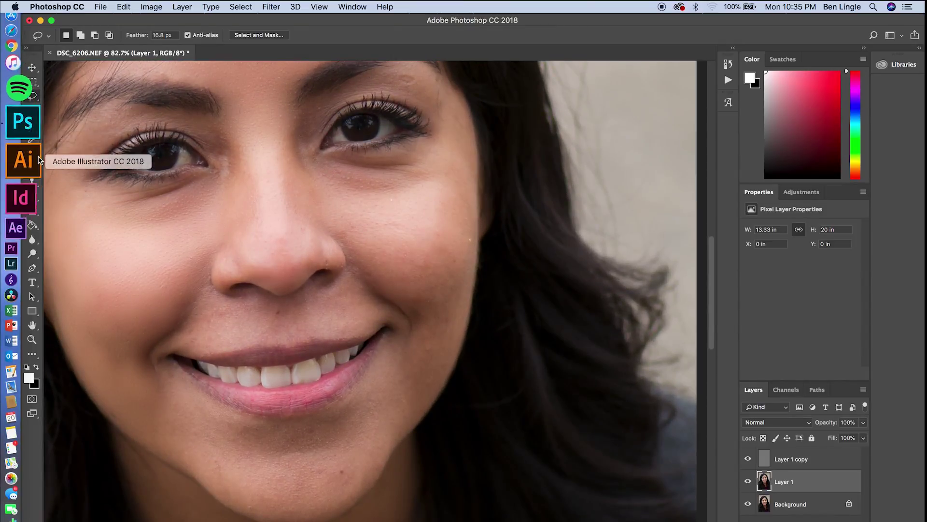
pyautogui.moveTo(305, 161)
pyautogui.mouseDown()
pyautogui.moveTo(310, 199)
pyautogui.moveTo(338, 241)
pyautogui.moveTo(407, 309)
pyautogui.moveTo(411, 376)
pyautogui.moveTo(425, 384)
pyautogui.moveTo(446, 372)
pyautogui.moveTo(466, 251)
pyautogui.mouseUp()
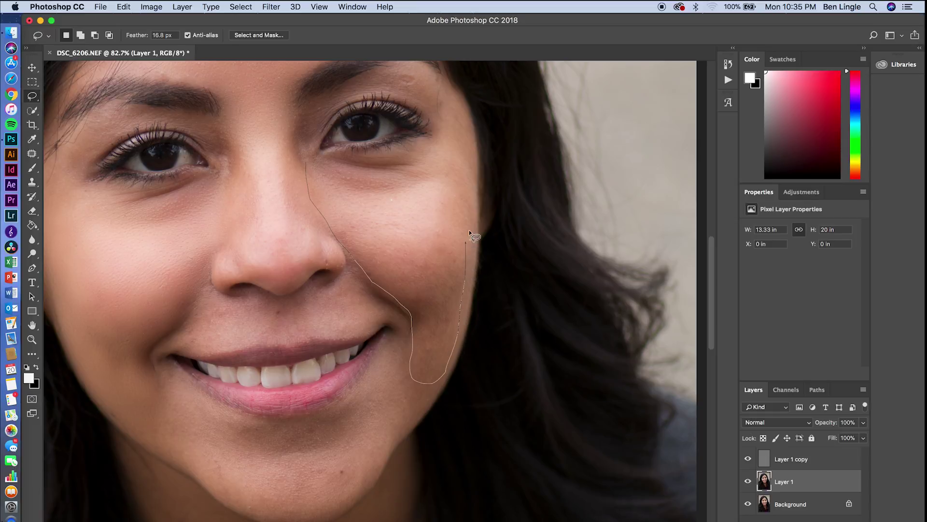
pyautogui.moveTo(474, 188)
pyautogui.mouseDown()
pyautogui.moveTo(435, 161)
pyautogui.moveTo(378, 174)
pyautogui.moveTo(305, 162)
pyautogui.mouseUp()
# Apply a Gaussian Blur with a radius of 17.6 pixels to the cheek selection on Layer 1 and deselect it.
pyautogui.click(271, 7)
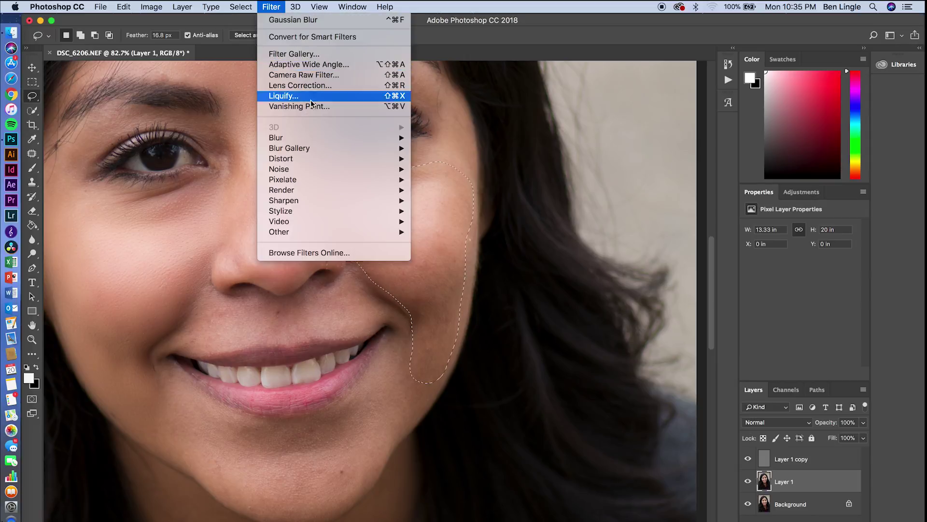
pyautogui.moveTo(324, 138)
pyautogui.click(442, 179)
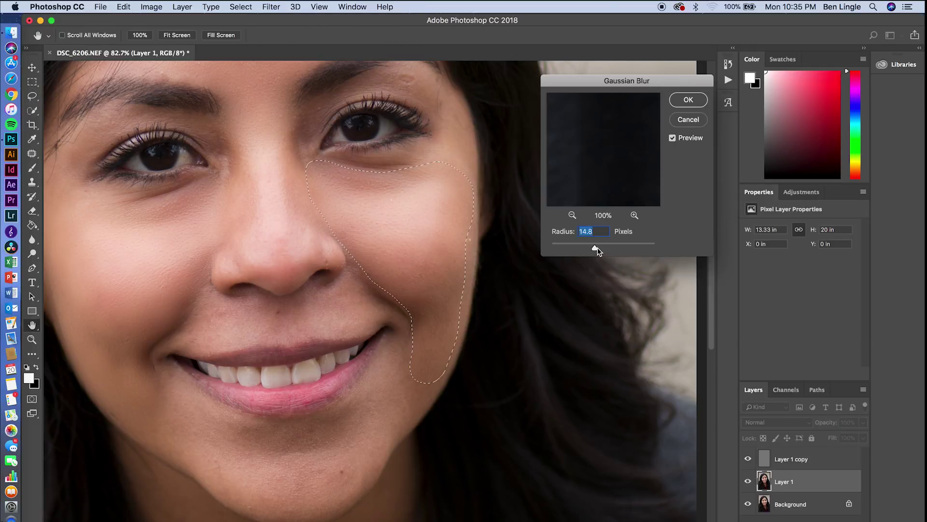
pyautogui.moveTo(595, 246); pyautogui.dragTo(595, 246)
pyautogui.click(689, 99)
pyautogui.press('l')
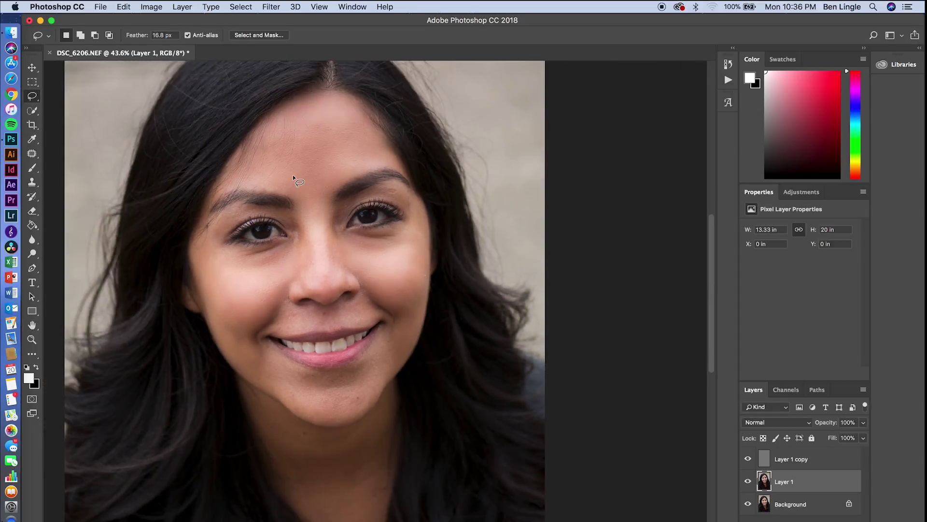
# Lasso the skin between the nose and the upper lip, reaching out to both corners of the mouth.
pyautogui.scroll(-2, 293, 177)
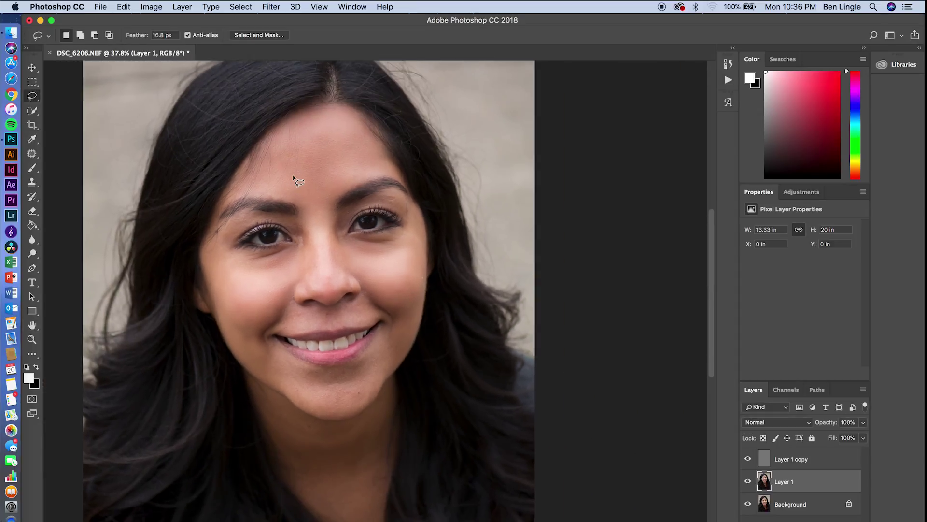
pyautogui.scroll(5, 293, 176)
pyautogui.scroll(1, 293, 174)
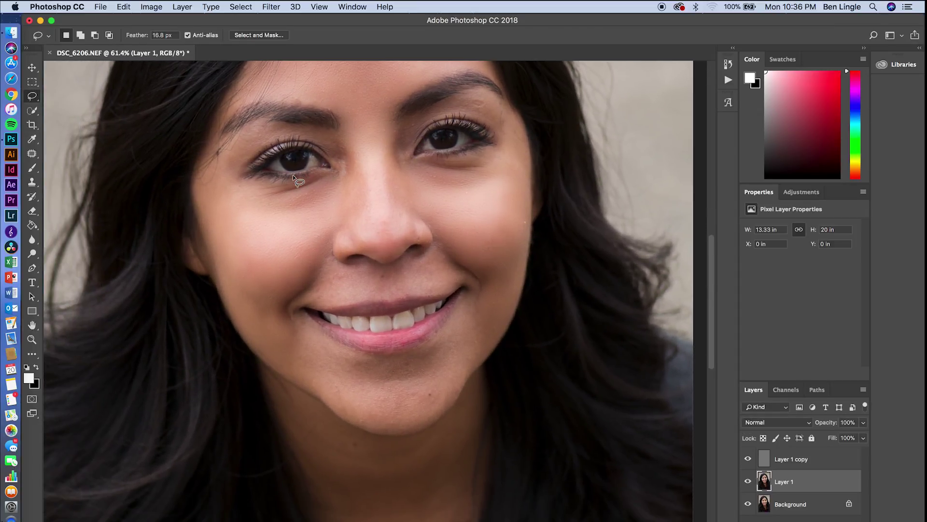
pyautogui.scroll(2, 300, 188)
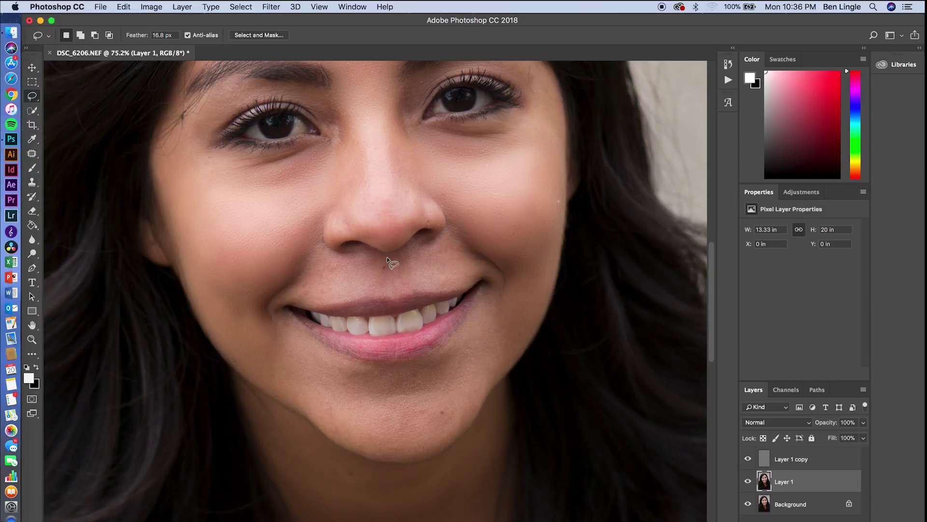
pyautogui.moveTo(339, 254)
pyautogui.mouseDown()
pyautogui.moveTo(311, 241)
pyautogui.moveTo(301, 280)
pyautogui.moveTo(274, 306)
pyautogui.moveTo(502, 275)
pyautogui.moveTo(451, 226)
pyautogui.moveTo(379, 256)
pyautogui.mouseUp()
# Apply a Gaussian Blur with a radius of 9.5 pixels to the upper-lip selection and deselect it.
pyautogui.click(271, 7)
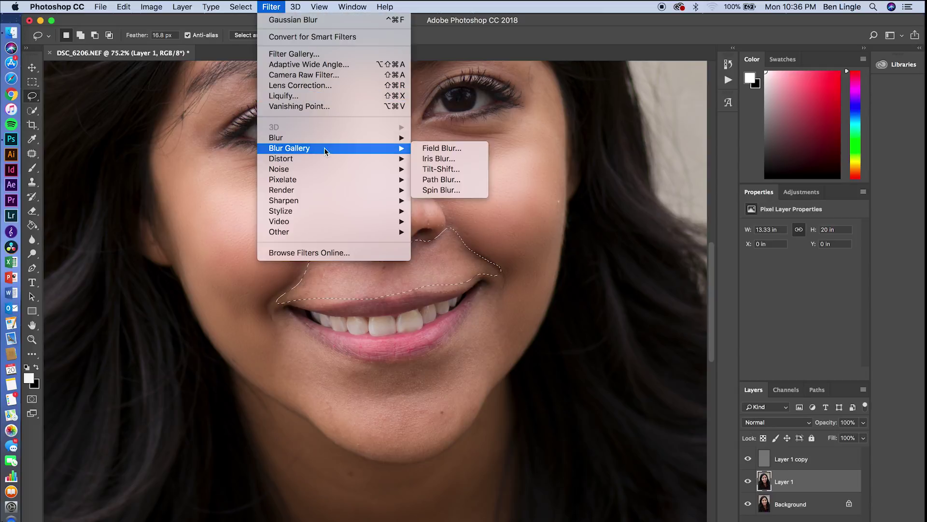
pyautogui.moveTo(322, 142)
pyautogui.click(442, 180)
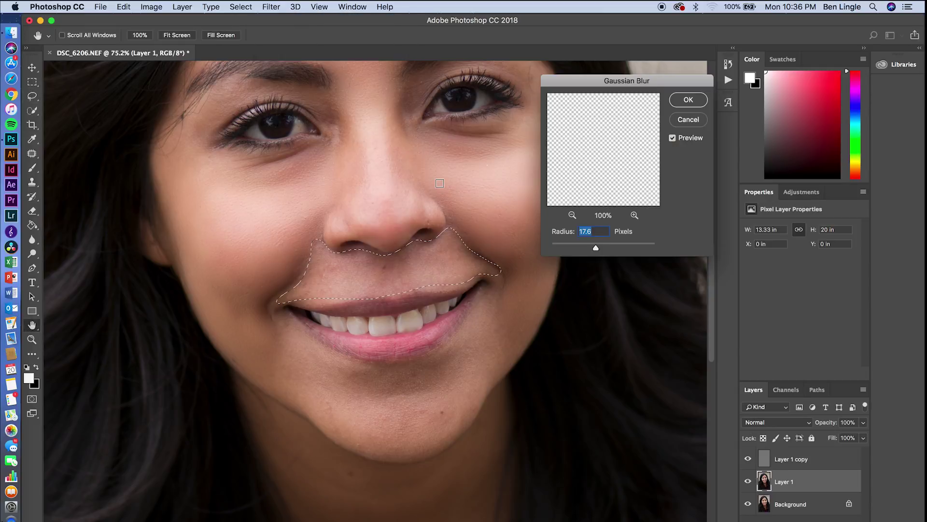
pyautogui.moveTo(596, 249); pyautogui.dragTo(594, 248)
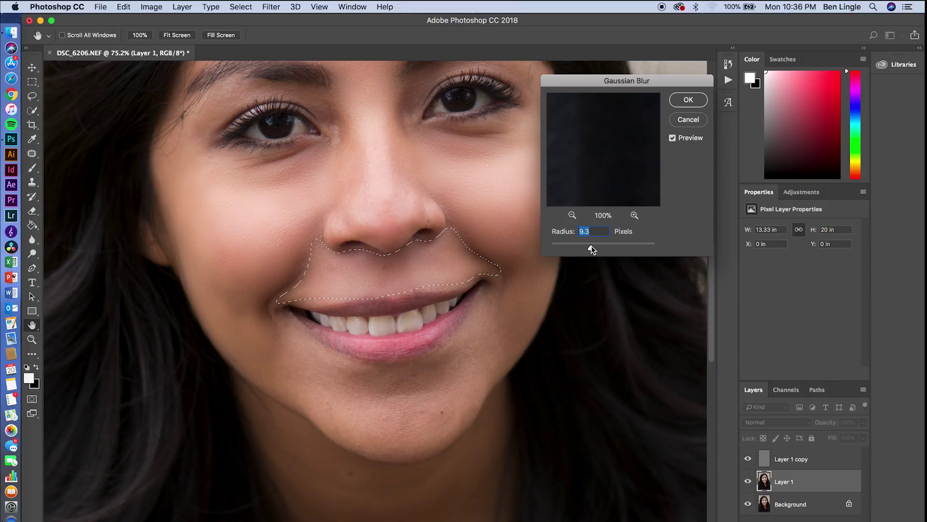
pyautogui.click(688, 100)
pyautogui.press('super+d')
# Lasso the chin from both mouth corners along the lower lip's edge down to the jawline.
pyautogui.scroll(-4, 363, 395)
pyautogui.hscroll(-2, 363, 396)
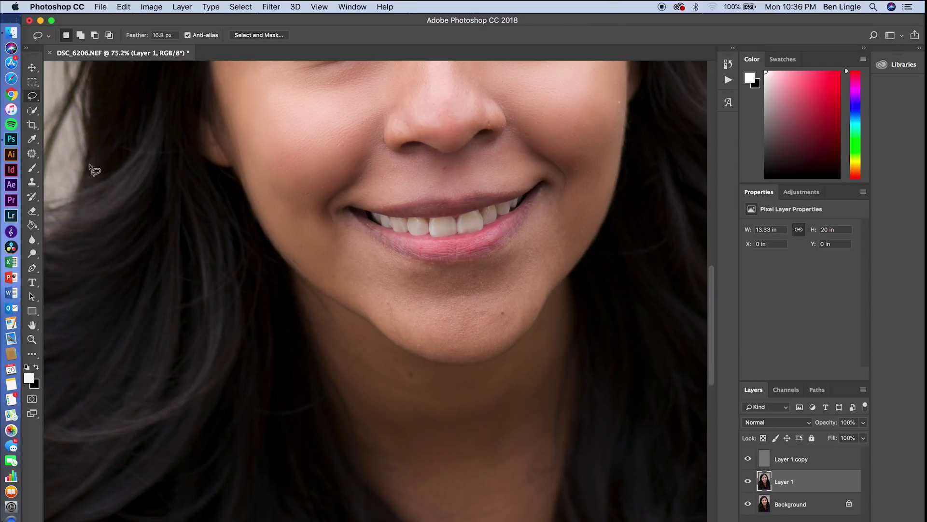
pyautogui.moveTo(343, 219)
pyautogui.mouseDown()
pyautogui.moveTo(334, 277)
pyautogui.moveTo(348, 293)
pyautogui.moveTo(395, 333)
pyautogui.moveTo(442, 354)
pyautogui.moveTo(480, 353)
pyautogui.mouseUp()
pyautogui.press('Escape')
pyautogui.moveTo(546, 188)
pyautogui.mouseDown()
pyautogui.moveTo(500, 256)
pyautogui.moveTo(453, 267)
pyautogui.moveTo(392, 251)
pyautogui.moveTo(347, 220)
pyautogui.moveTo(334, 236)
pyautogui.moveTo(331, 278)
pyautogui.moveTo(438, 356)
pyautogui.moveTo(494, 349)
pyautogui.moveTo(520, 334)
pyautogui.moveTo(567, 267)
pyautogui.moveTo(571, 231)
pyautogui.moveTo(547, 189)
pyautogui.mouseUp()
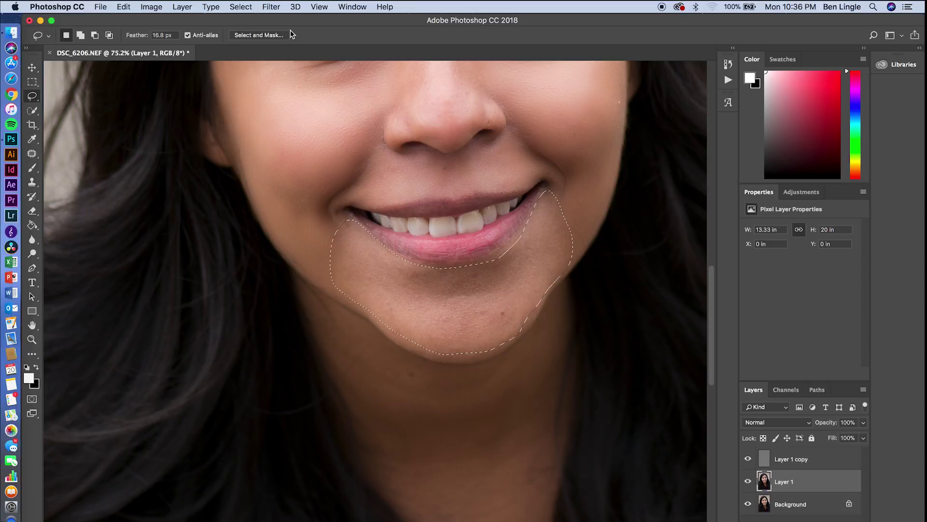
# Smooth the chin selection on Layer 1 with a stronger Gaussian Blur than the upper lip's and deselect it.
pyautogui.click(271, 6)
pyautogui.moveTo(314, 137)
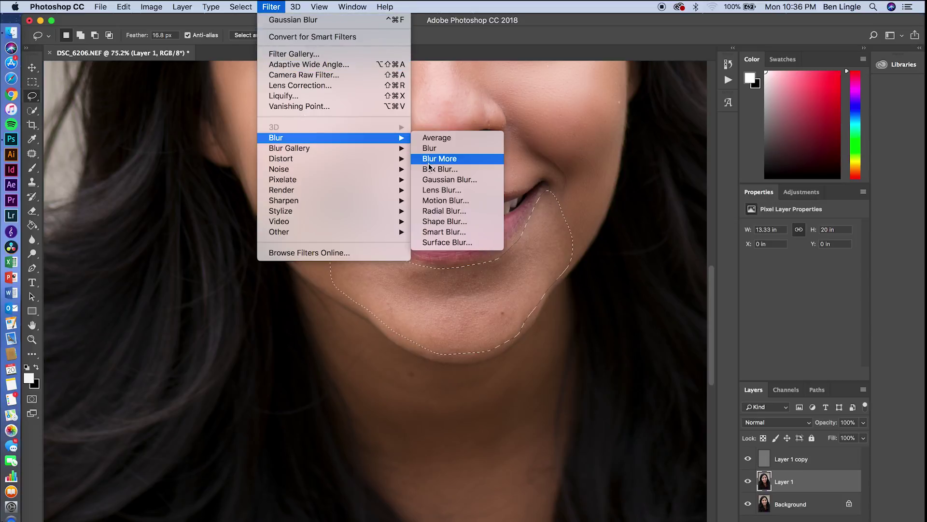
pyautogui.click(434, 181)
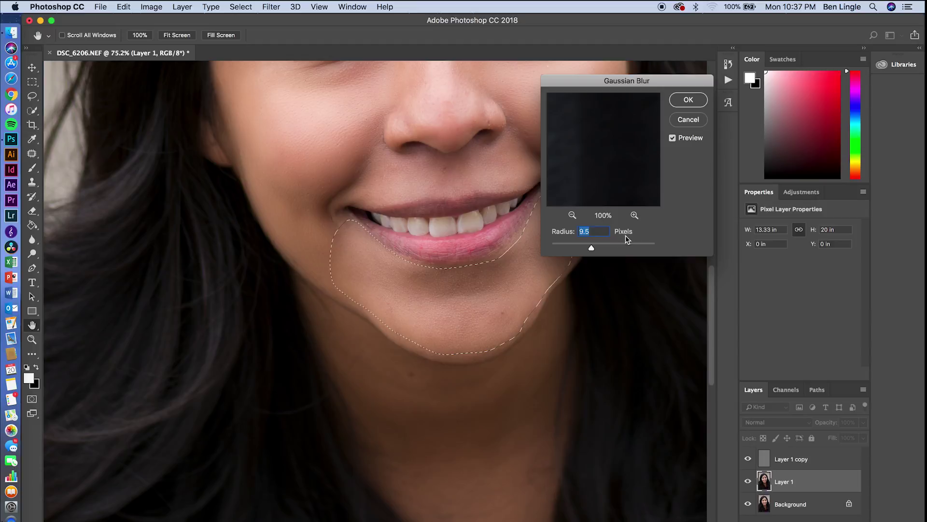
pyautogui.moveTo(590, 247); pyautogui.dragTo(595, 250)
pyautogui.click(688, 100)
pyautogui.press('super+d')
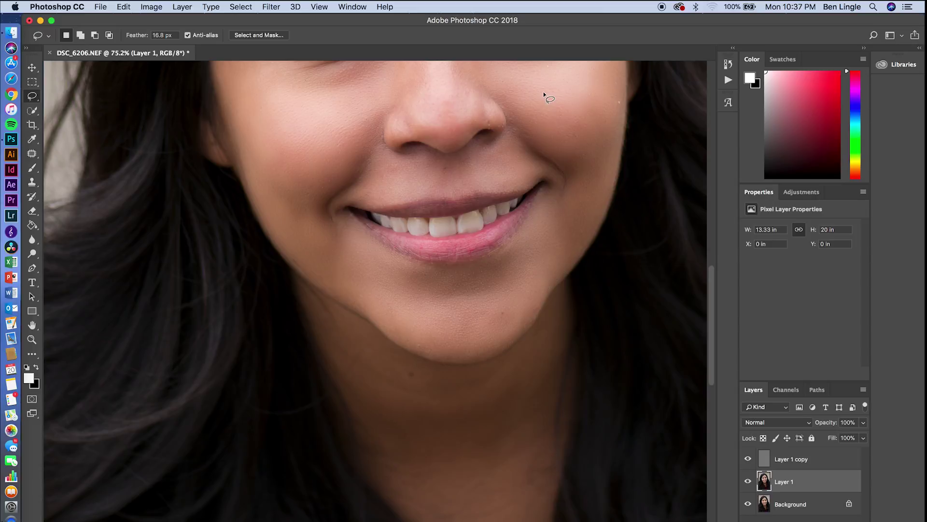
# Compare the portrait before and after smoothing by hiding and showing Layer 1, both at full-face view and up close.
pyautogui.scroll(-8, 543, 95)
pyautogui.scroll(5, 544, 95)
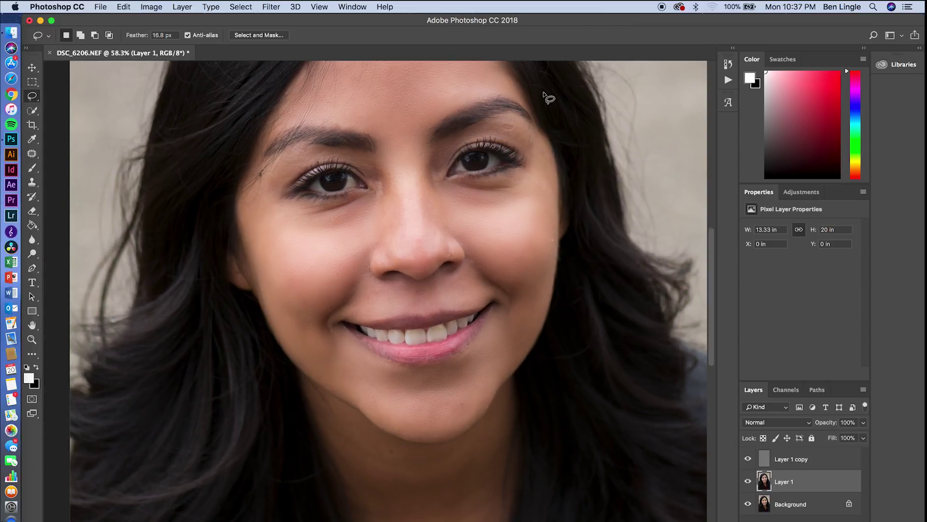
pyautogui.scroll(4, 544, 95)
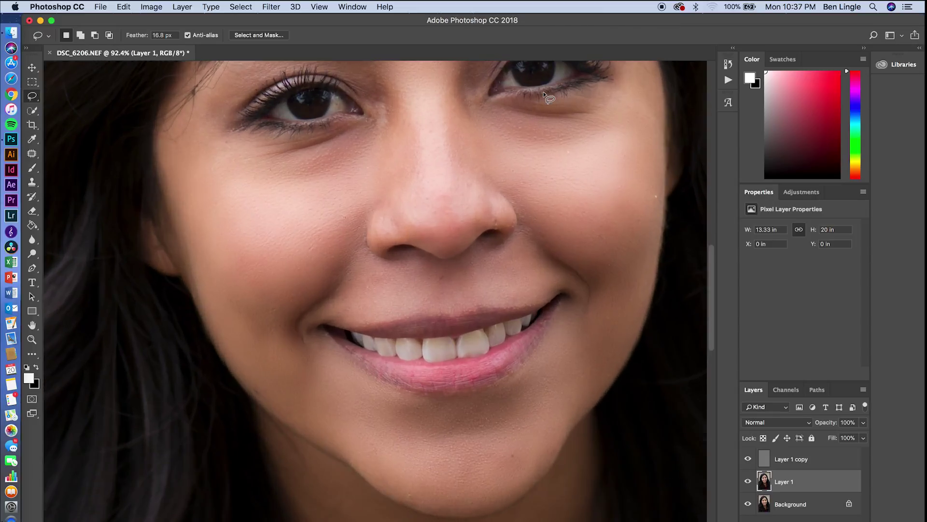
pyautogui.scroll(4, 544, 94)
pyautogui.scroll(3, 560, 313)
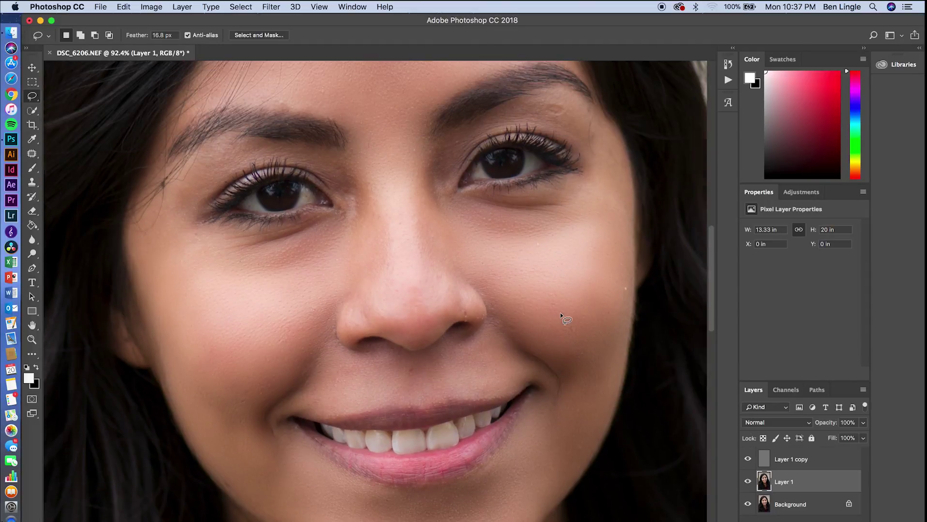
pyautogui.scroll(-8, 560, 313)
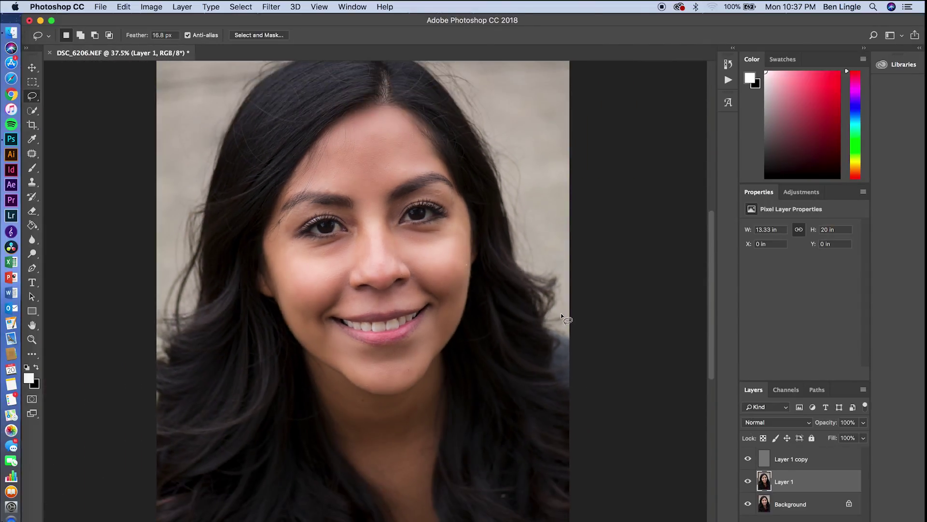
pyautogui.click(748, 482)
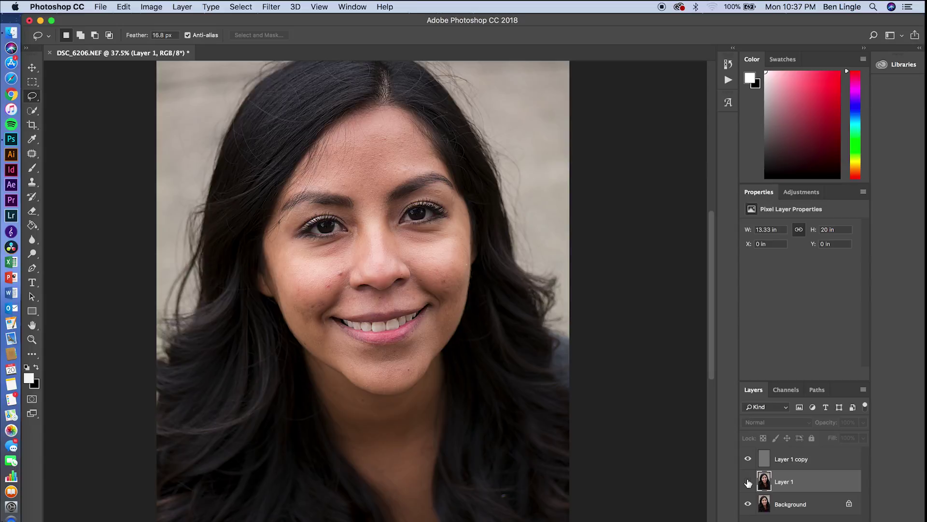
pyautogui.click(748, 481)
pyautogui.scroll(4, 352, 286)
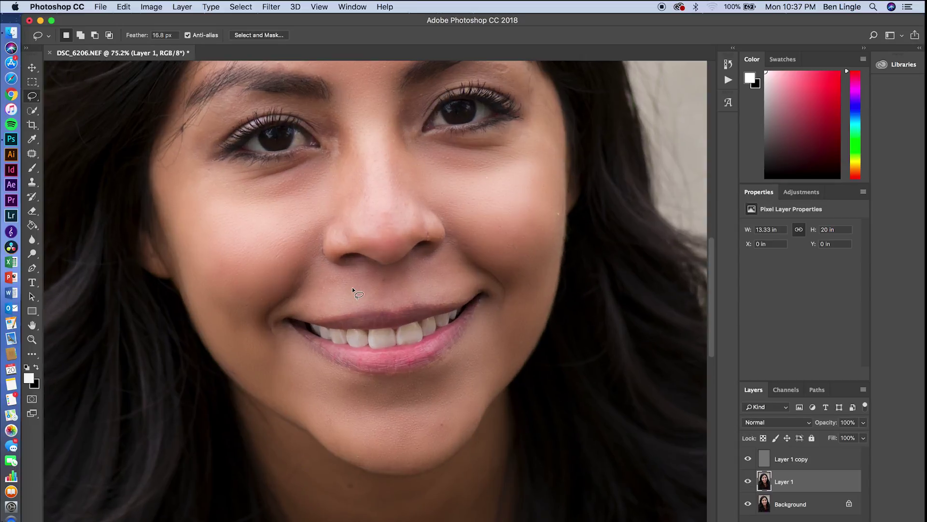
pyautogui.click(748, 481)
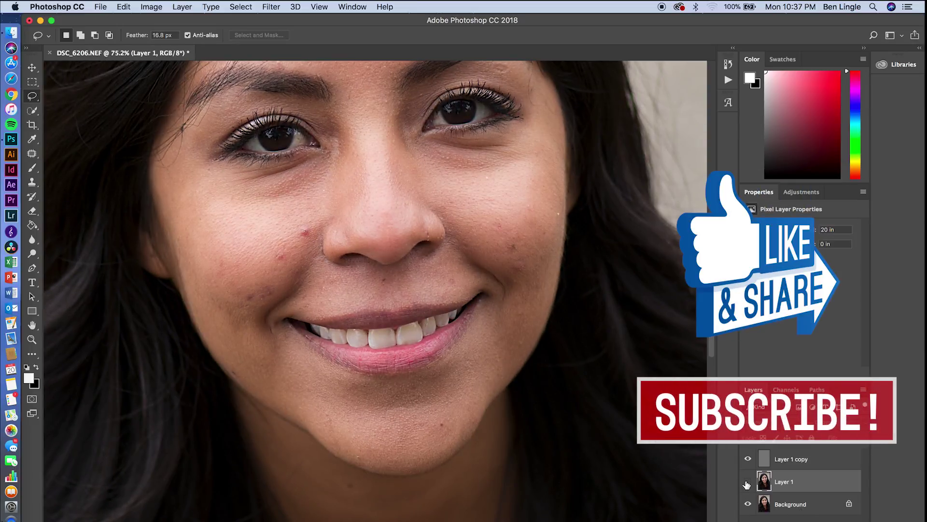
pyautogui.click(748, 481)
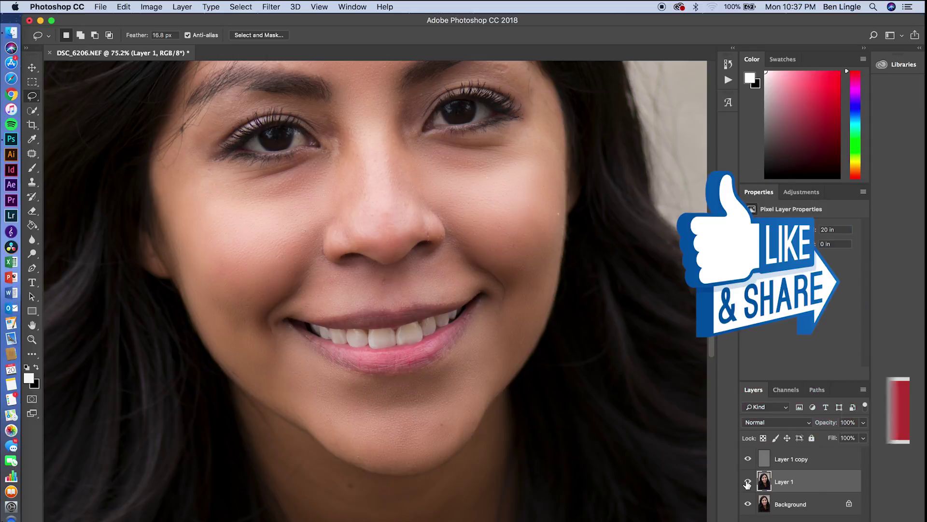
# Examine the retouched skin texture around the eyes, nose and forehead up close, and the overall portrait for natural blending.
pyautogui.scroll(3, 466, 388)
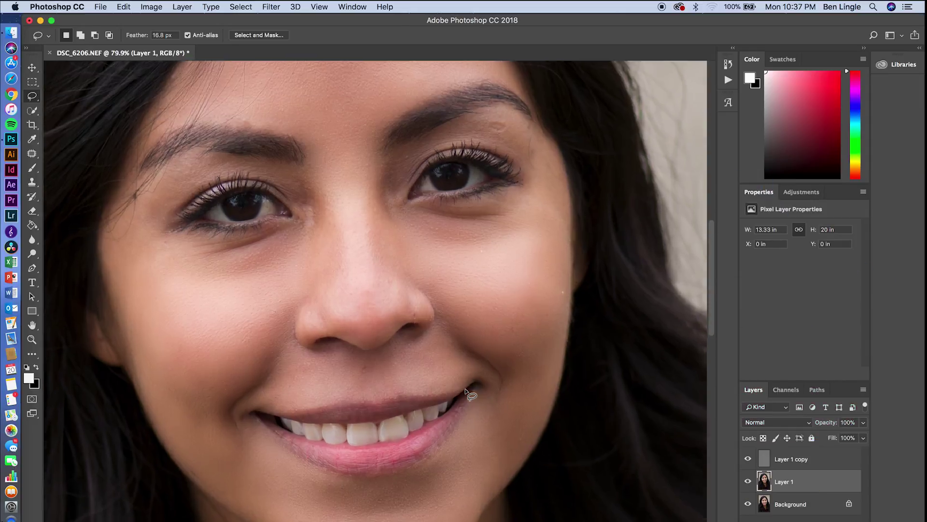
pyautogui.hscroll(-6, 342, 462)
pyautogui.hscroll(8, 342, 461)
pyautogui.scroll(2, 342, 461)
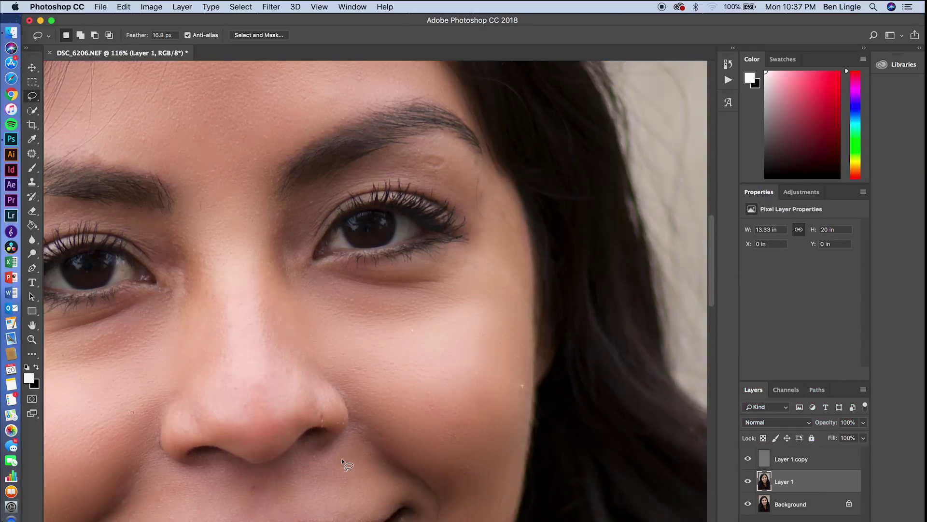
pyautogui.scroll(-4, 342, 461)
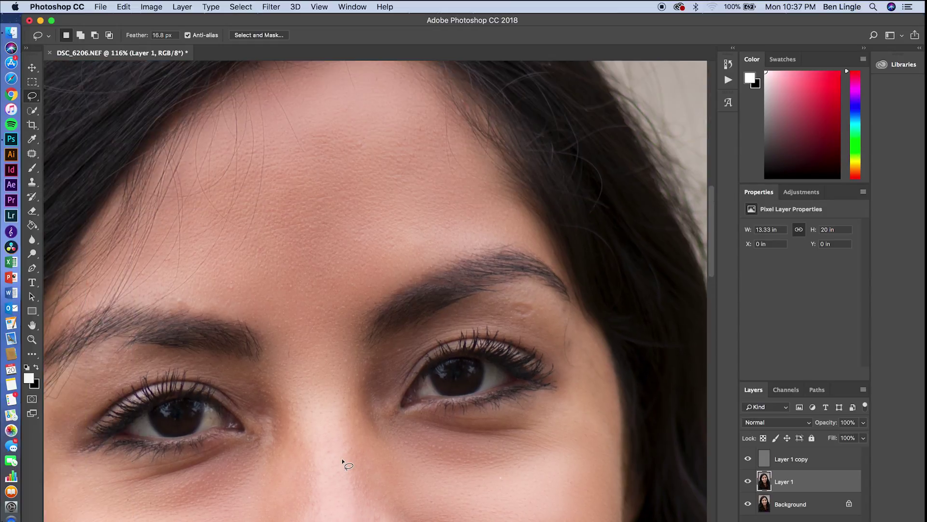
pyautogui.scroll(-3, 342, 461)
pyautogui.scroll(-2, 342, 462)
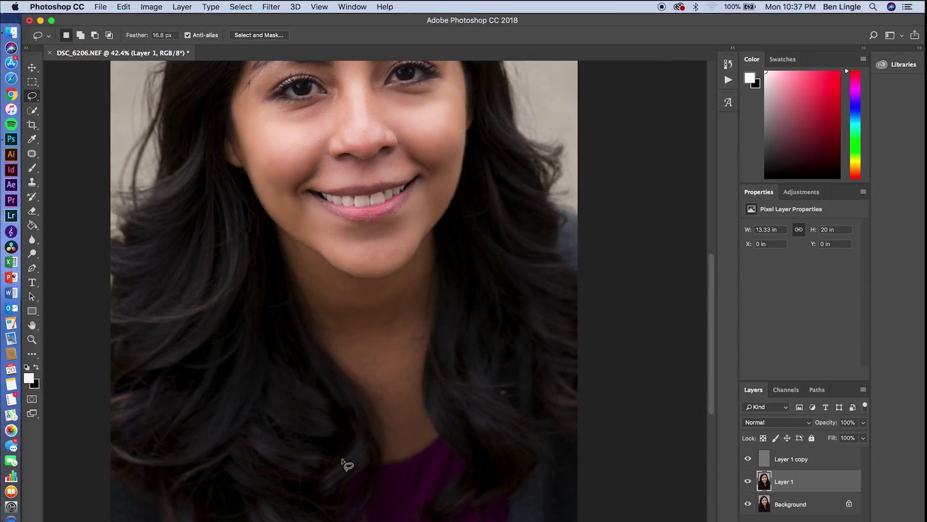
pyautogui.scroll(-3, 342, 461)
pyautogui.scroll(-1, 341, 461)
pyautogui.scroll(3, 342, 461)
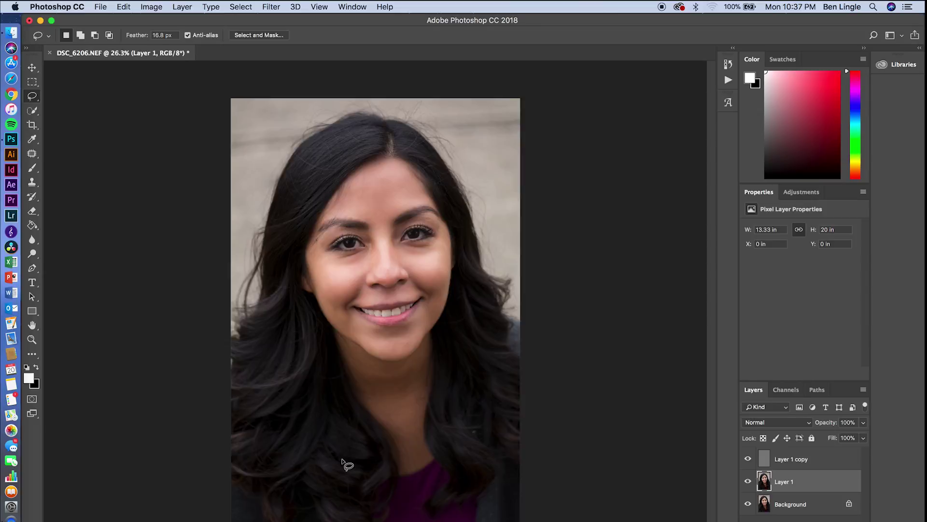